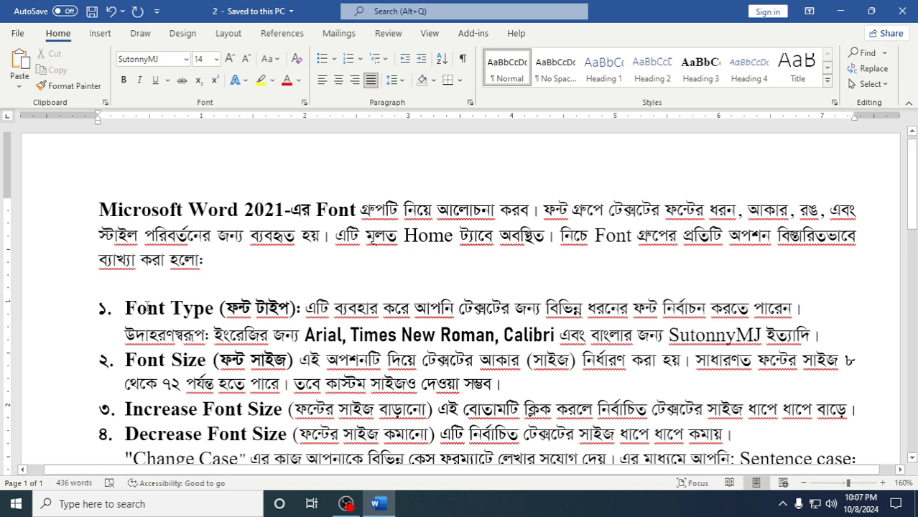
# Examine the Font Type entry with its example font names, and check which font its text uses.
pyautogui.click(85, 312)
pyautogui.click(128, 308)
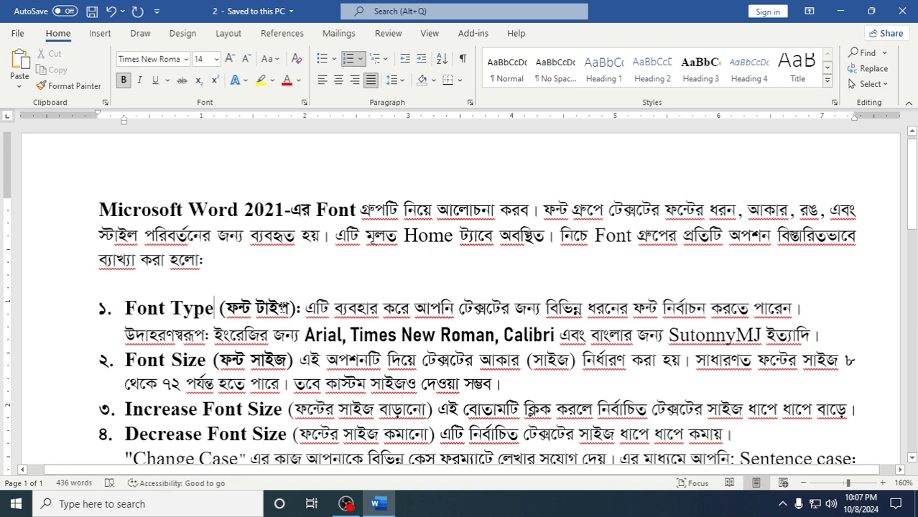
pyautogui.moveTo(305, 309); pyautogui.dragTo(143, 313)
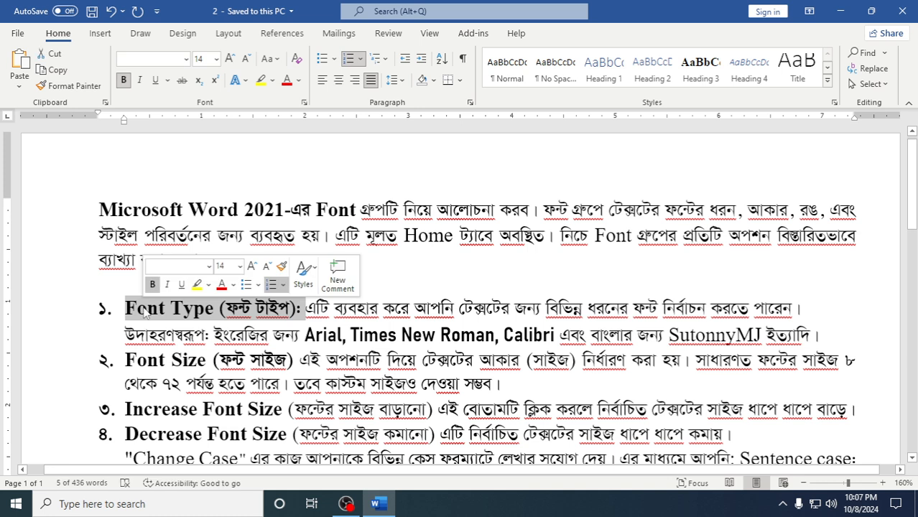
pyautogui.click(264, 309)
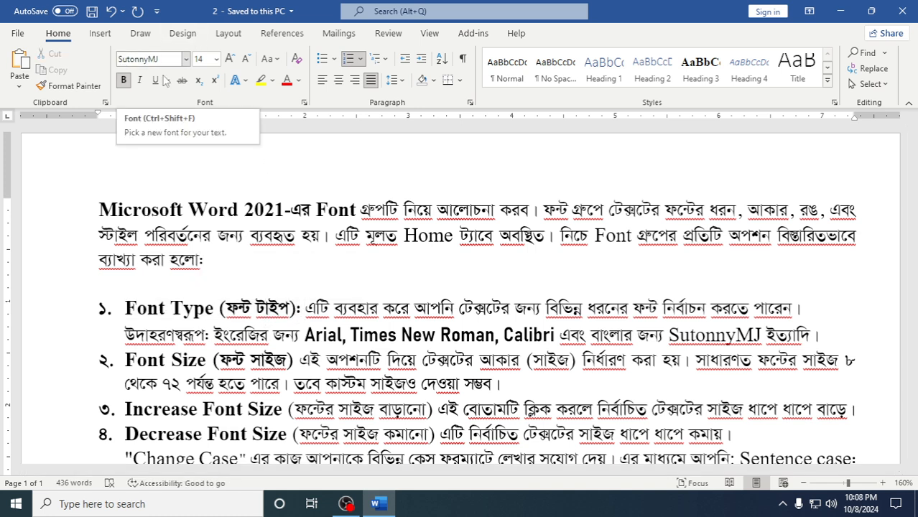
pyautogui.click(126, 58)
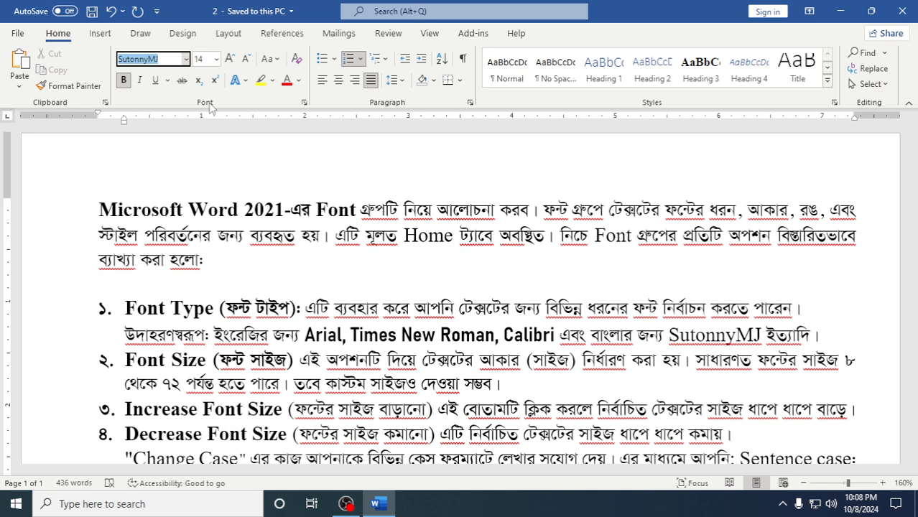
pyautogui.click(318, 308)
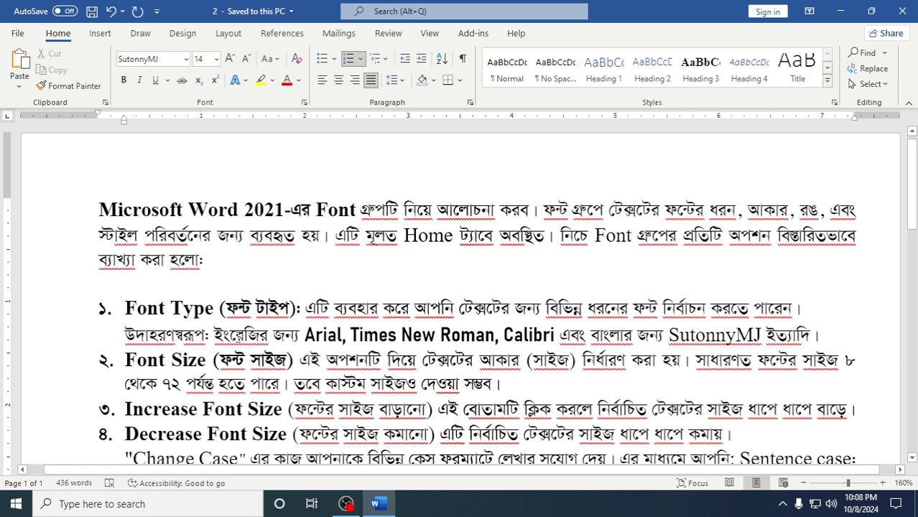
pyautogui.click(283, 338)
pyautogui.moveTo(304, 336); pyautogui.dragTo(555, 336)
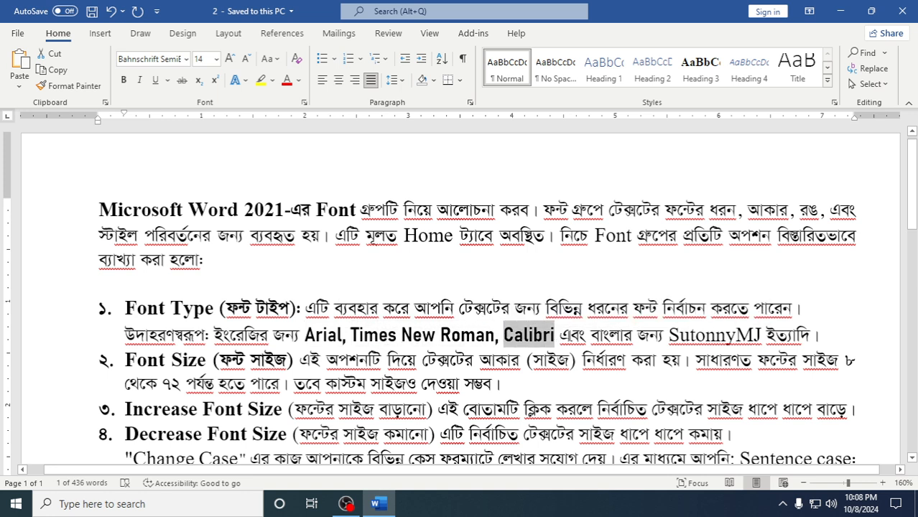
pyautogui.click(563, 336)
pyautogui.moveTo(668, 336); pyautogui.dragTo(758, 335)
pyautogui.click(787, 336)
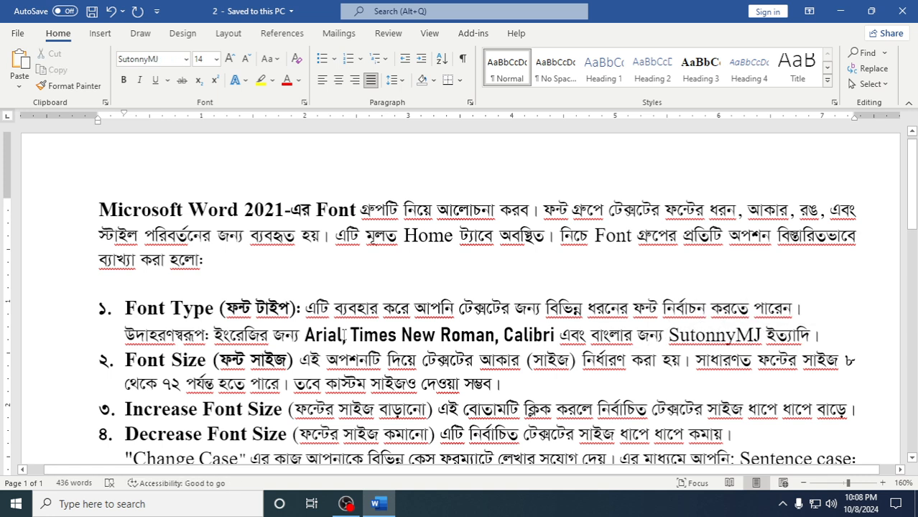
# Set the font of the example word "Arial" in the Font Type entry to Arial.
pyautogui.moveTo(343, 333); pyautogui.dragTo(304, 335)
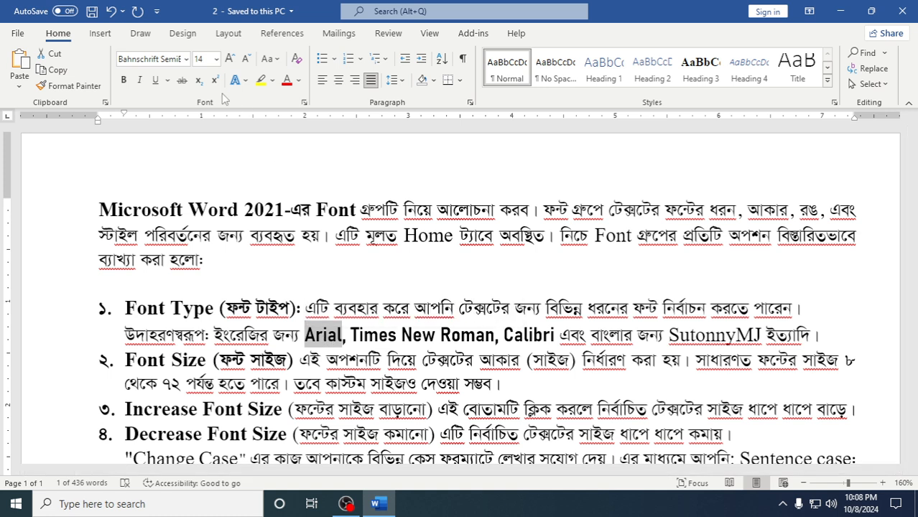
pyautogui.click(137, 61)
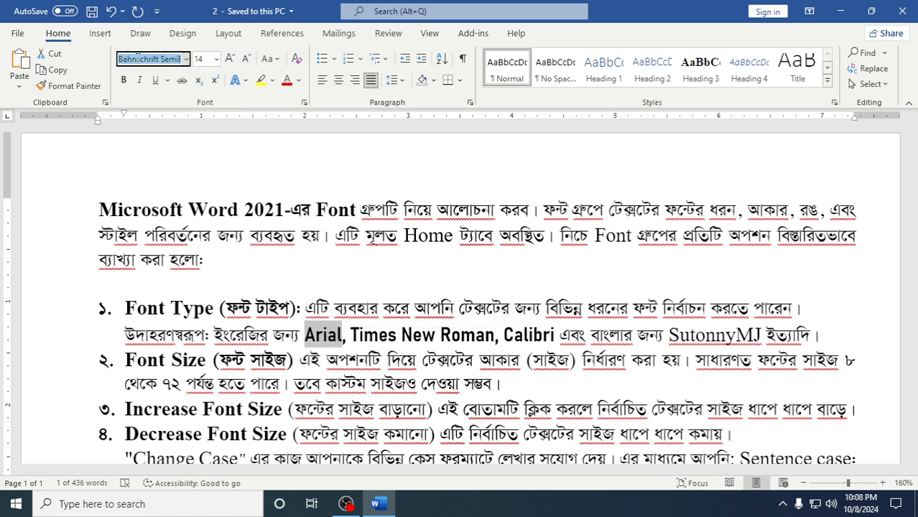
pyautogui.press('BackSpace')
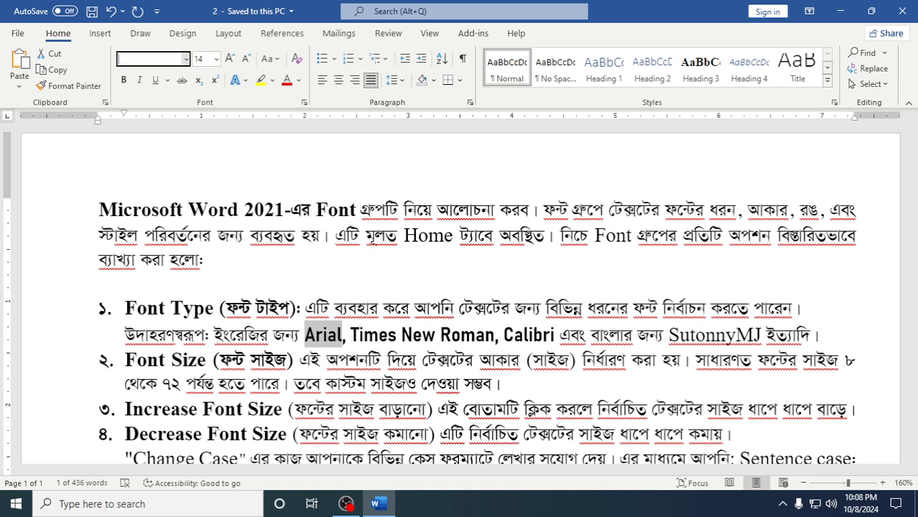
pyautogui.write('Arial')
pyautogui.press('Return')
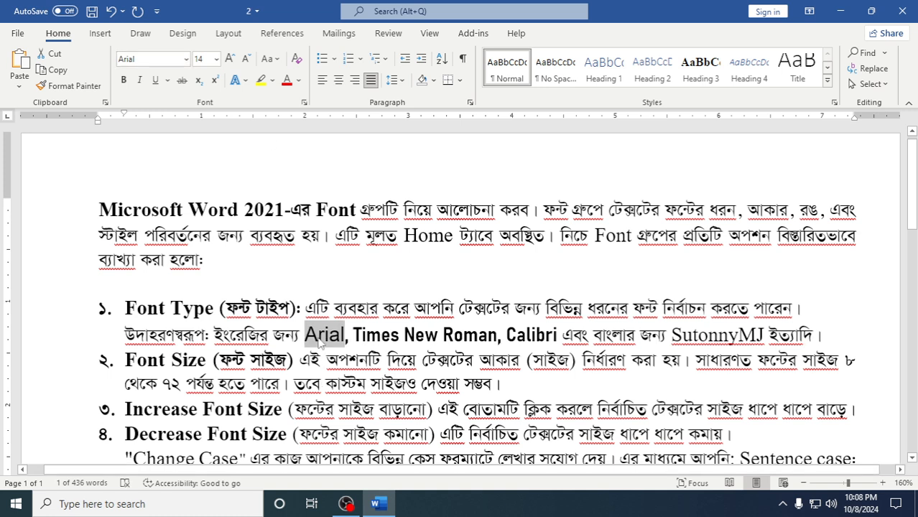
# Set the font of the example words "Times New Roman" in the Font Type entry to Times New Roman.
pyautogui.click(357, 340)
pyautogui.moveTo(357, 335); pyautogui.dragTo(496, 335)
pyautogui.click(142, 59)
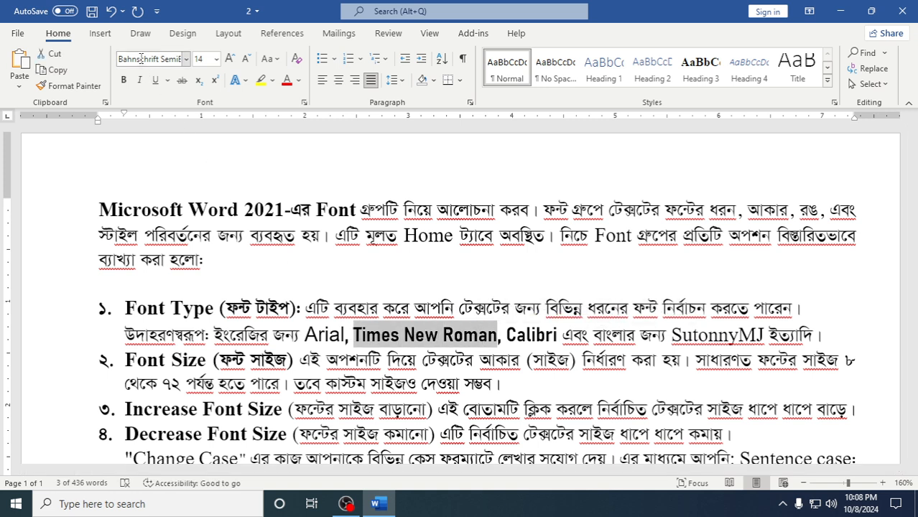
pyautogui.write('Tim')
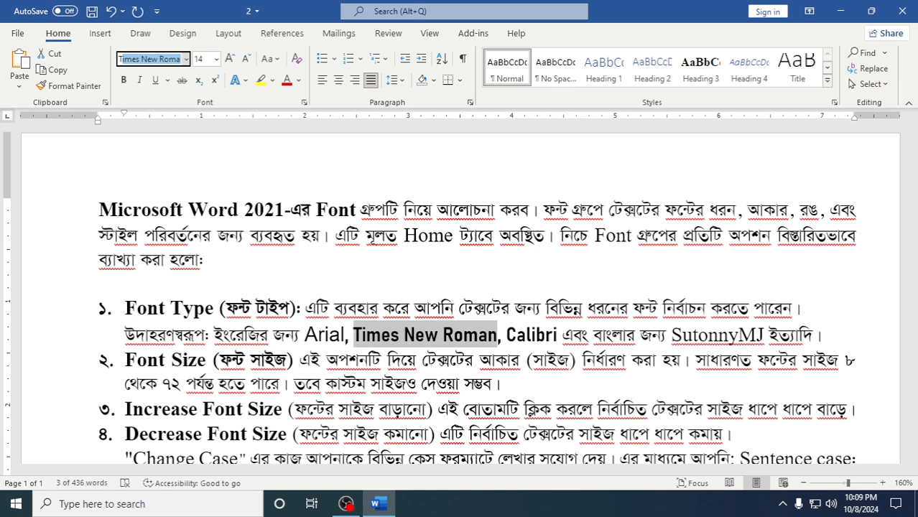
pyautogui.write('im')
pyautogui.press('Return')
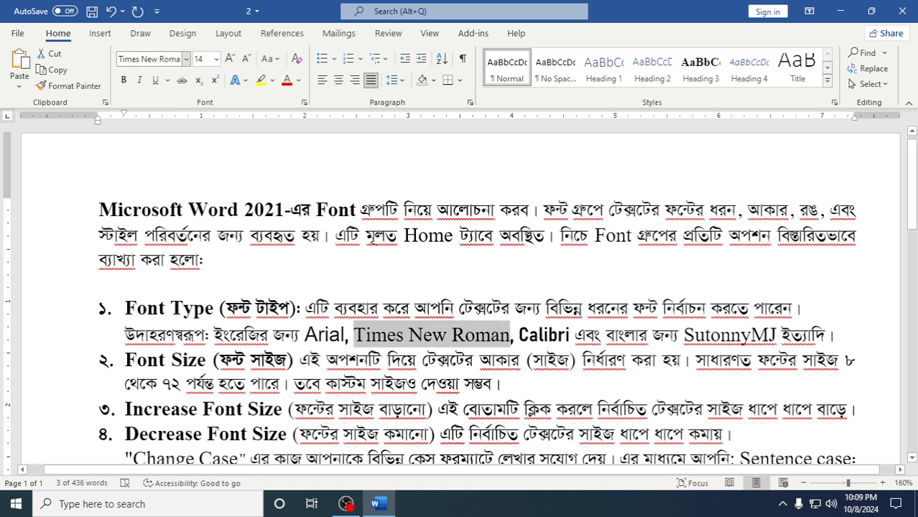
pyautogui.click(360, 335)
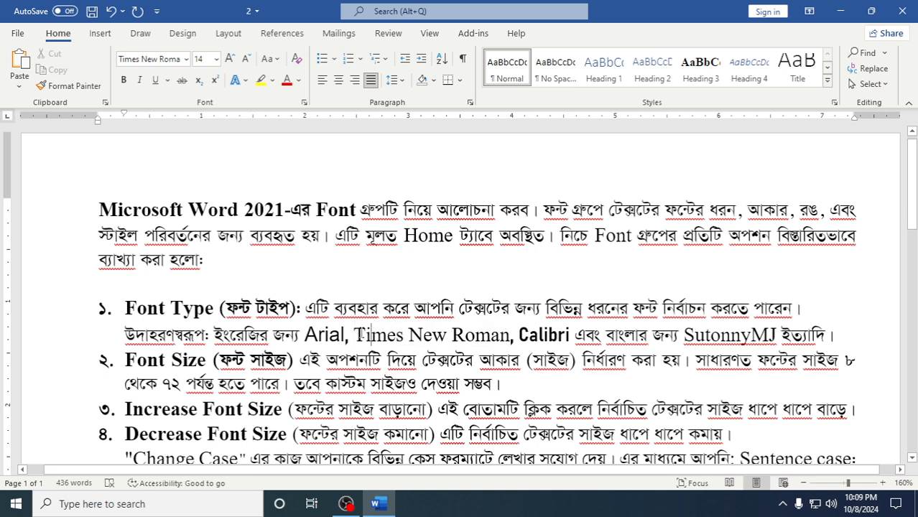
pyautogui.moveTo(360, 335); pyautogui.dragTo(511, 335)
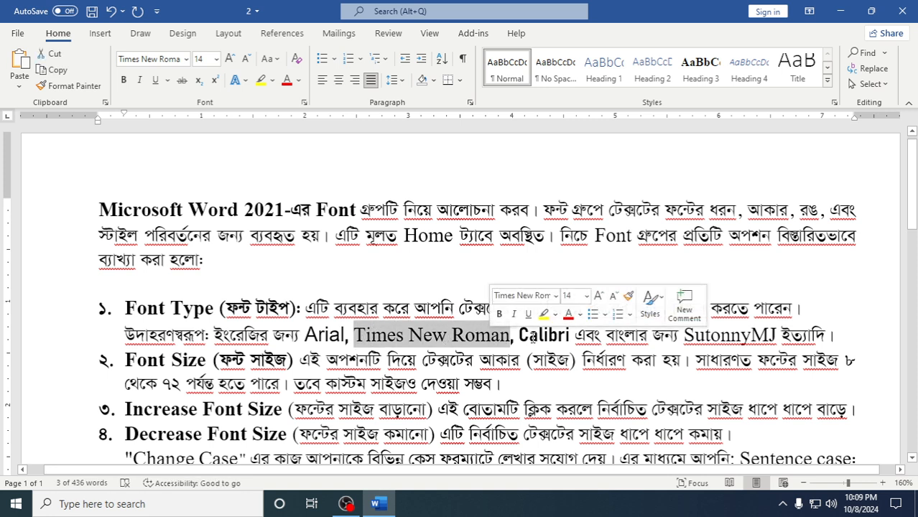
# Set the font of the example word "Calibri" in the Font Type entry to Calibri Light.
pyautogui.moveTo(519, 334); pyautogui.dragTo(569, 335)
pyautogui.click(149, 59)
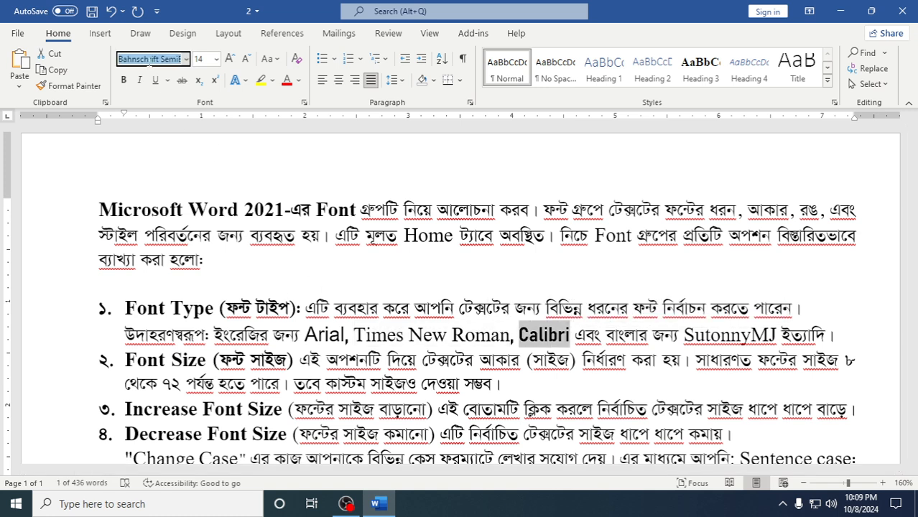
pyautogui.write('Calibri Light')
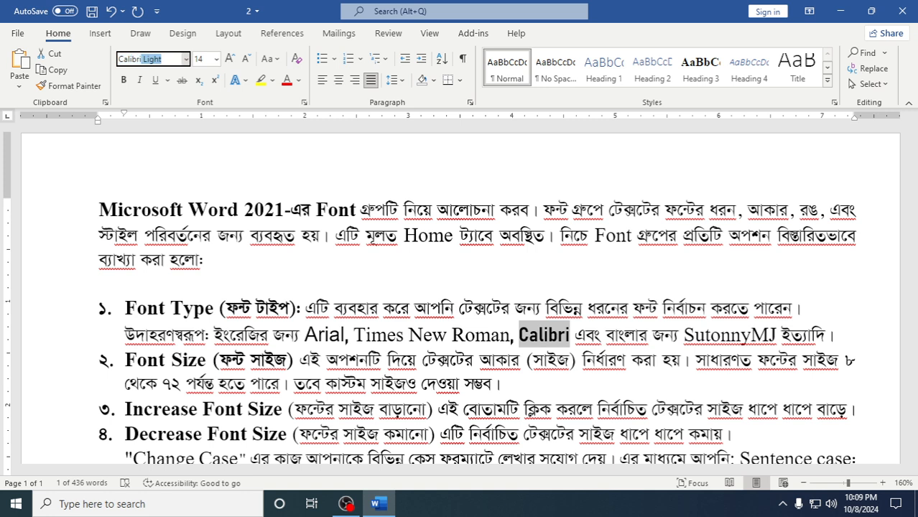
pyautogui.press('Return')
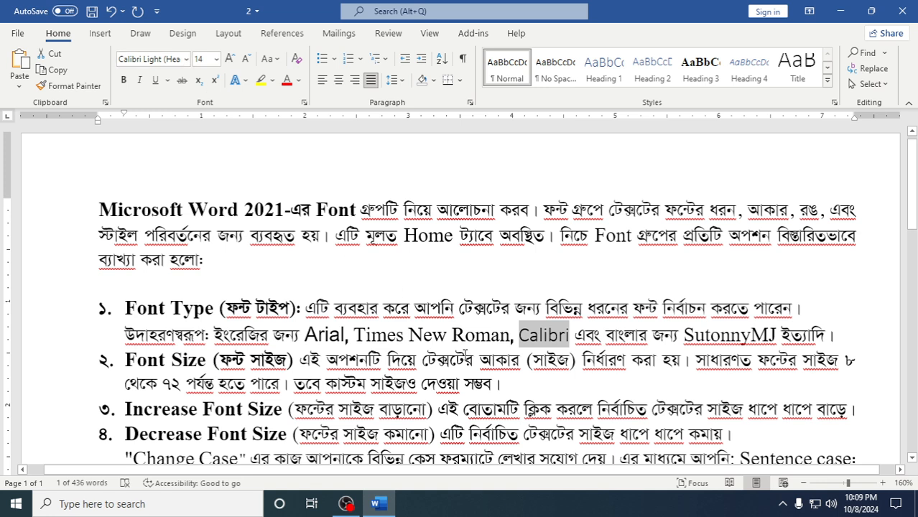
# Check the fonts applied to the Arial, Times New Roman, Calibri and SutonnyMJ example names.
pyautogui.click(547, 337)
pyautogui.click(326, 335)
pyautogui.click(397, 335)
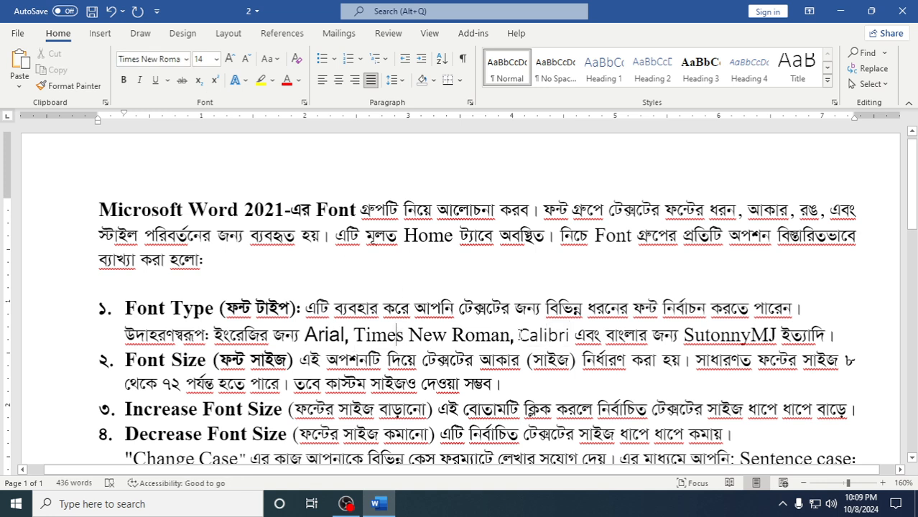
pyautogui.click(530, 335)
pyautogui.click(709, 335)
pyautogui.click(768, 335)
# Read through the Font Size entry, including its size range and the remark on custom sizes.
pyautogui.click(198, 363)
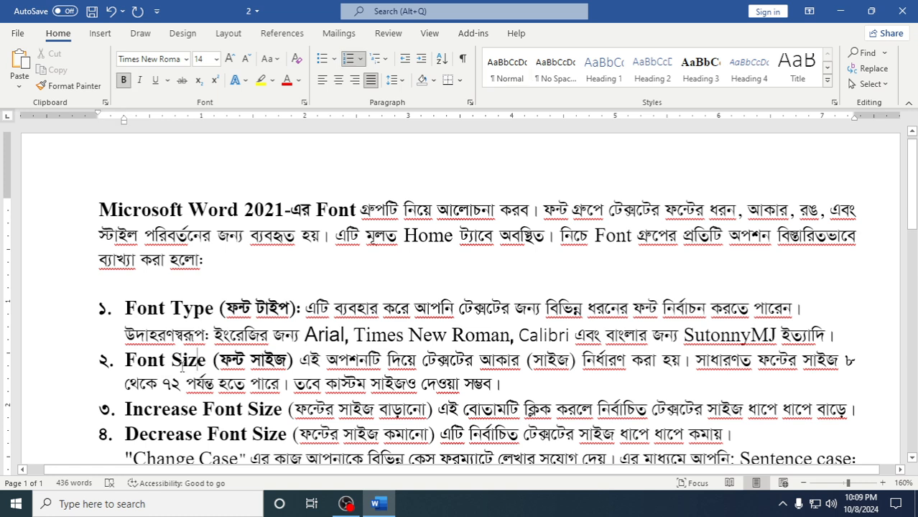
pyautogui.click(320, 363)
pyautogui.click(359, 363)
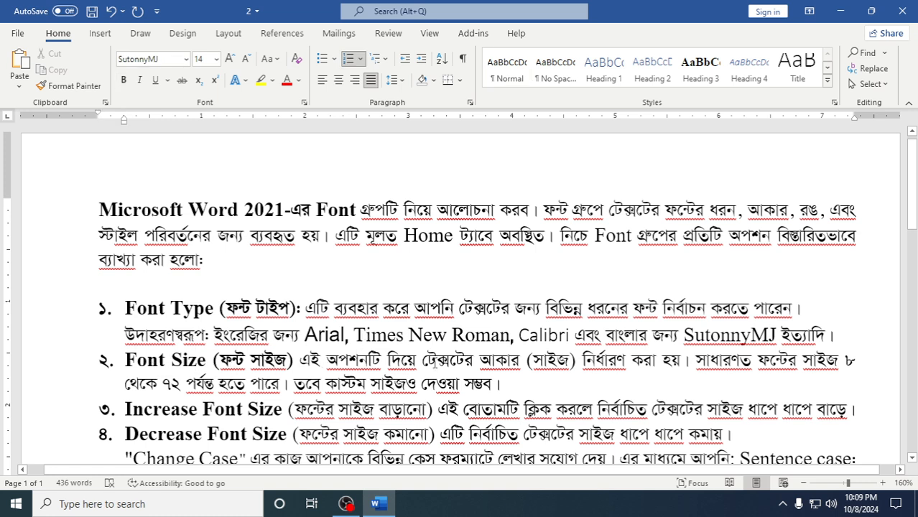
pyautogui.click(437, 363)
pyautogui.click(577, 363)
pyautogui.click(663, 363)
pyautogui.click(710, 363)
pyautogui.click(306, 384)
# Set the font size of "Microsoft Word 2021" in the opening paragraph to 72.
pyautogui.moveTo(99, 209); pyautogui.dragTo(285, 209)
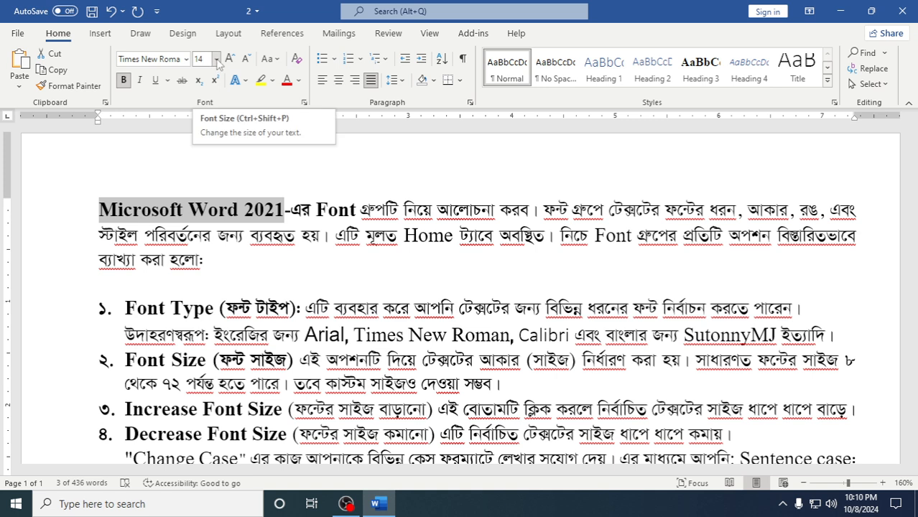
pyautogui.click(216, 60)
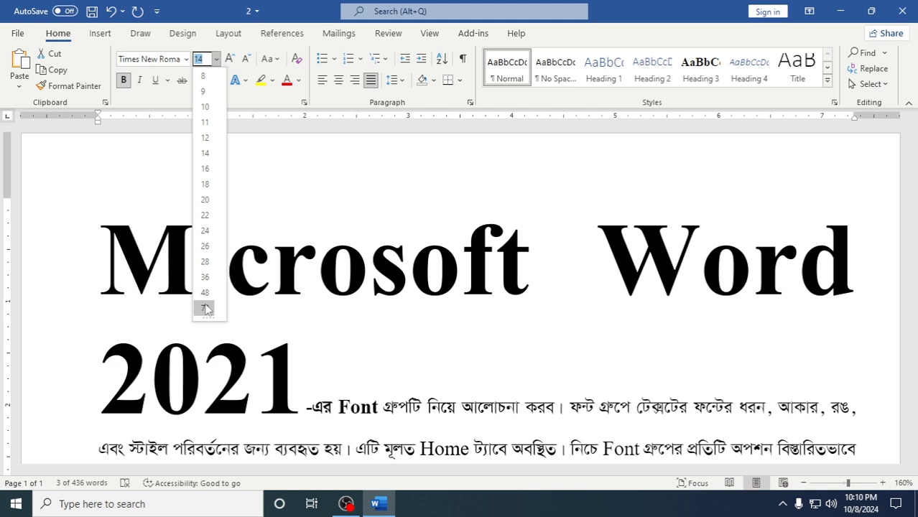
pyautogui.click(205, 308)
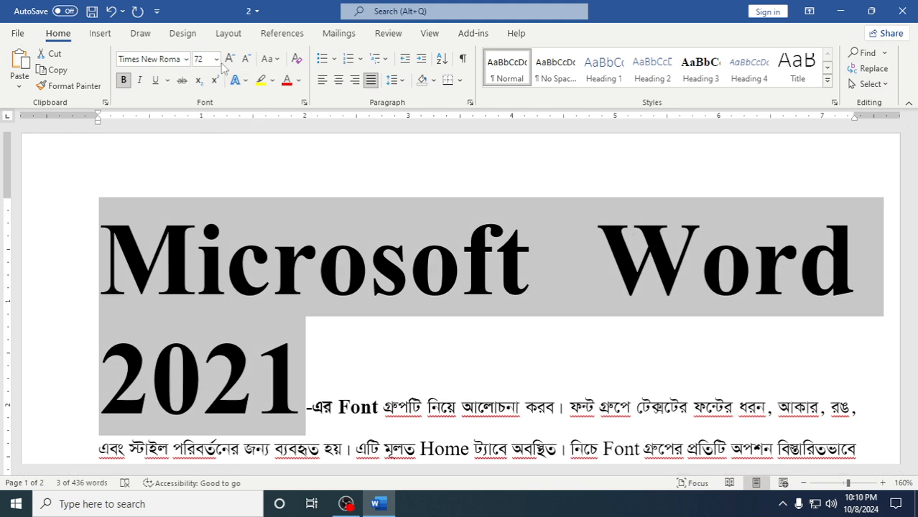
# Review the custom size sentence in the Font Size entry and give "Microsoft Word 2021" a custom font size of 100.
pyautogui.scroll(-4, 476, 331)
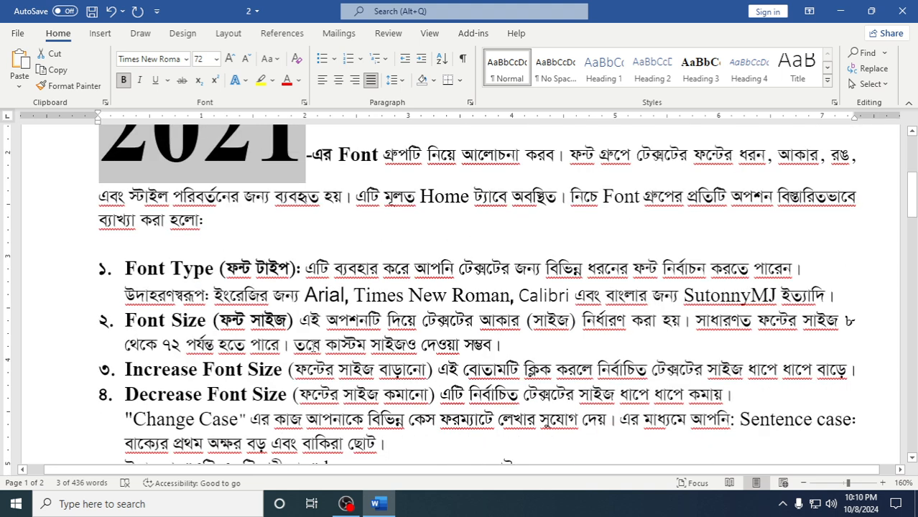
pyautogui.click(313, 346)
pyautogui.moveTo(295, 343); pyautogui.dragTo(486, 348)
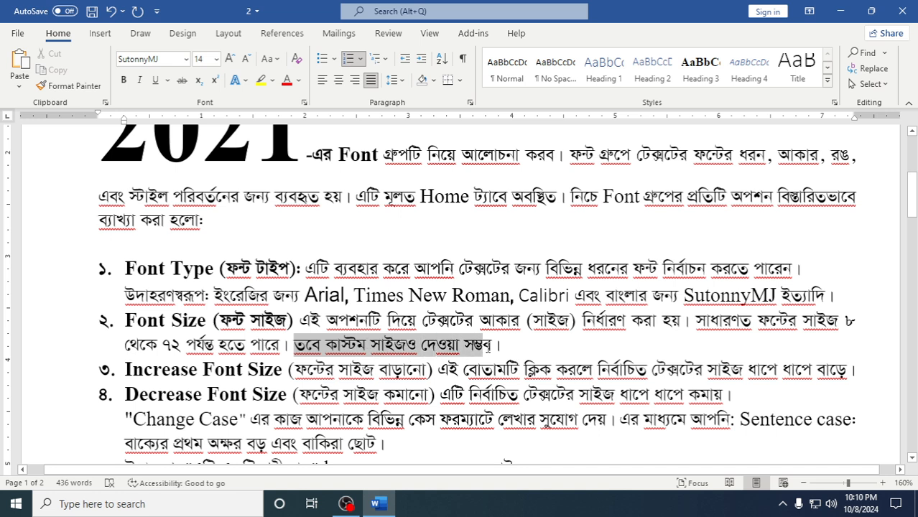
pyautogui.scroll(5, 297, 312)
pyautogui.moveTo(186, 313); pyautogui.dragTo(303, 402)
pyautogui.click(206, 60)
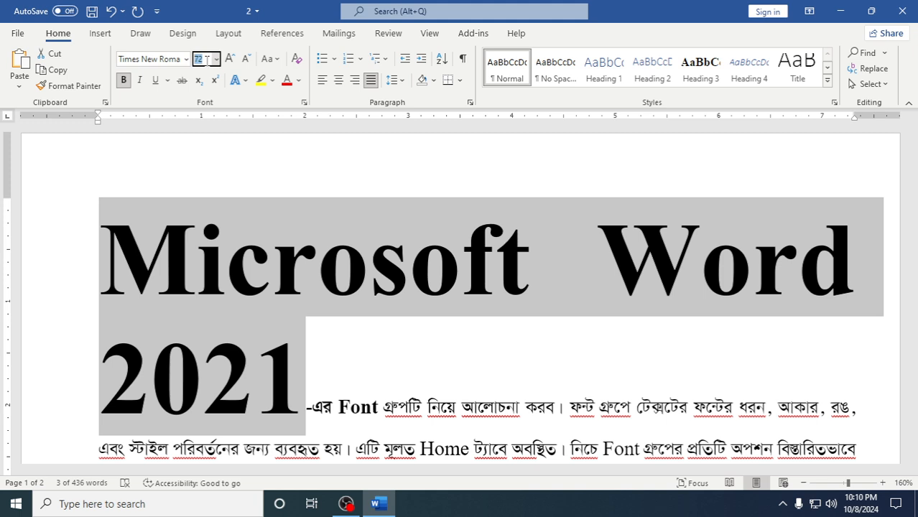
pyautogui.write('100')
pyautogui.press('Return')
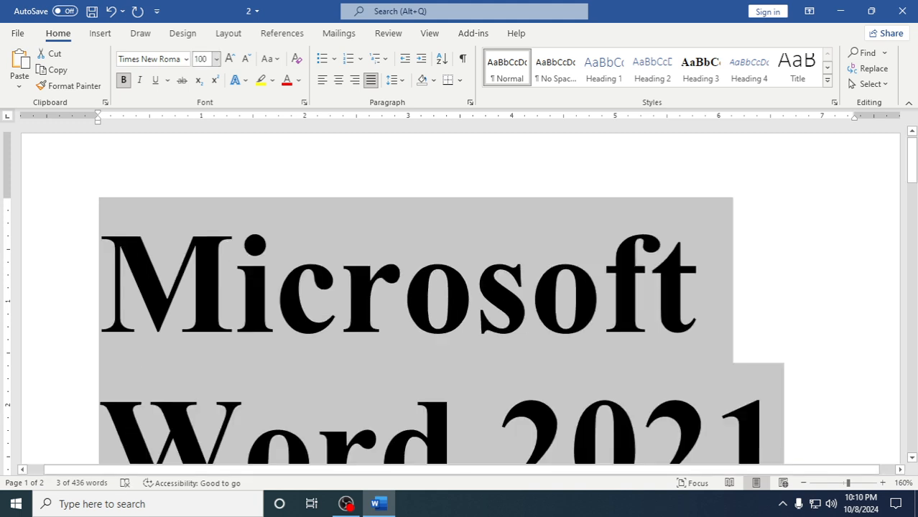
# Return the words "Microsoft Word 2021" to font size 14.
pyautogui.scroll(-3, 399, 208)
pyautogui.scroll(2, 512, 276)
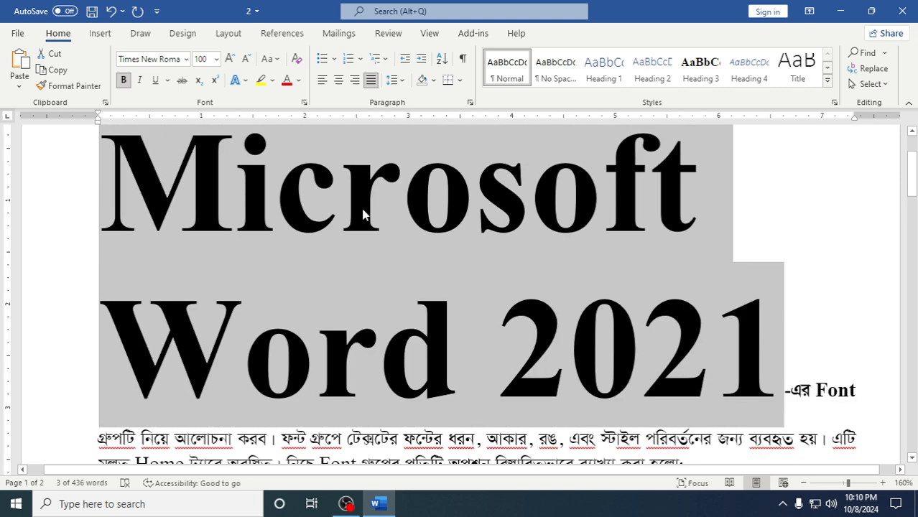
pyautogui.click(207, 59)
pyautogui.write('14')
pyautogui.press('Return')
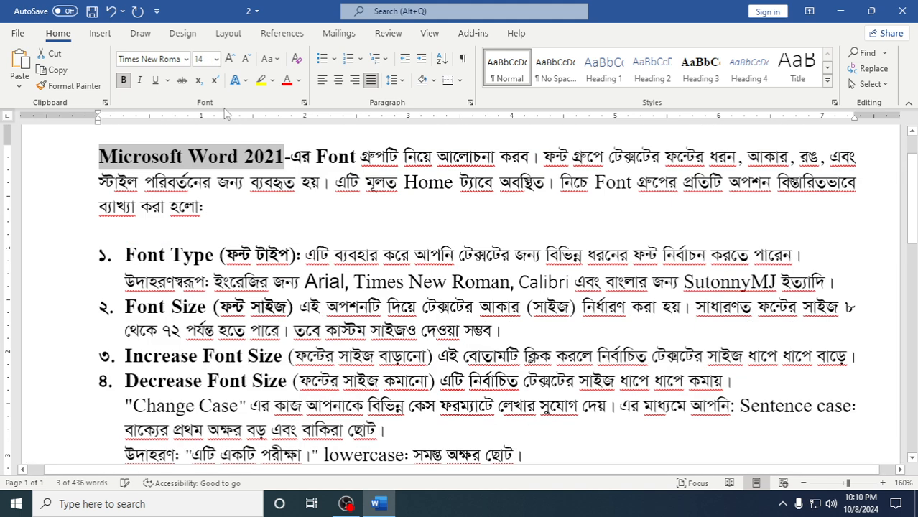
# Examine the Font Size entry and the Increase Font Size entry that follows it.
pyautogui.click(208, 170)
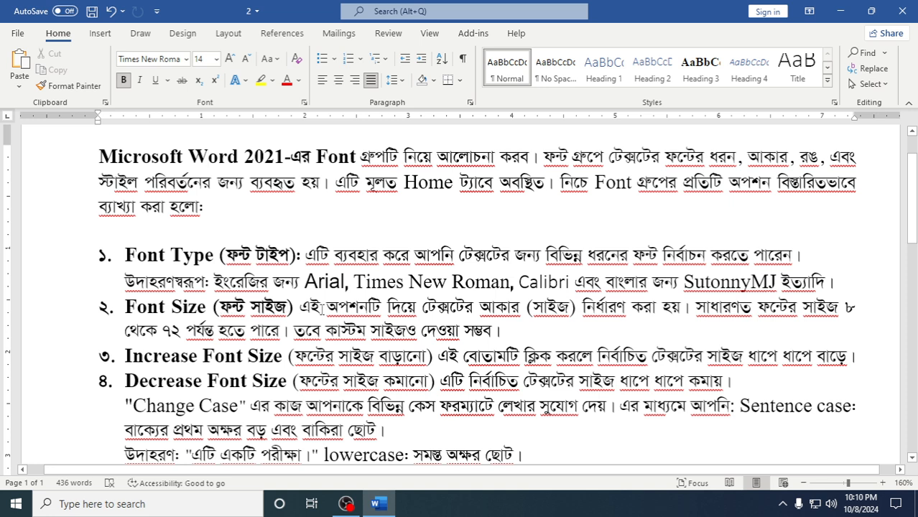
pyautogui.moveTo(300, 307); pyautogui.dragTo(423, 307)
pyautogui.scroll(-1, 212, 298)
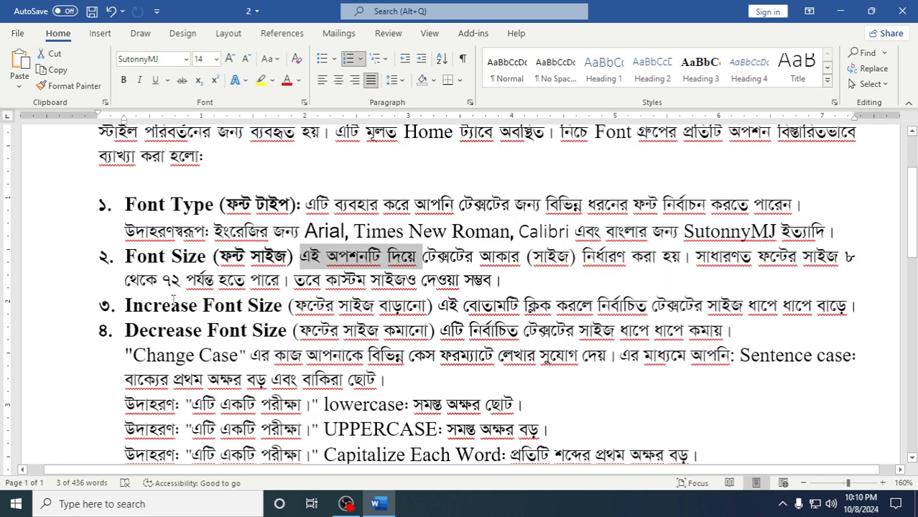
pyautogui.moveTo(141, 310); pyautogui.dragTo(286, 309)
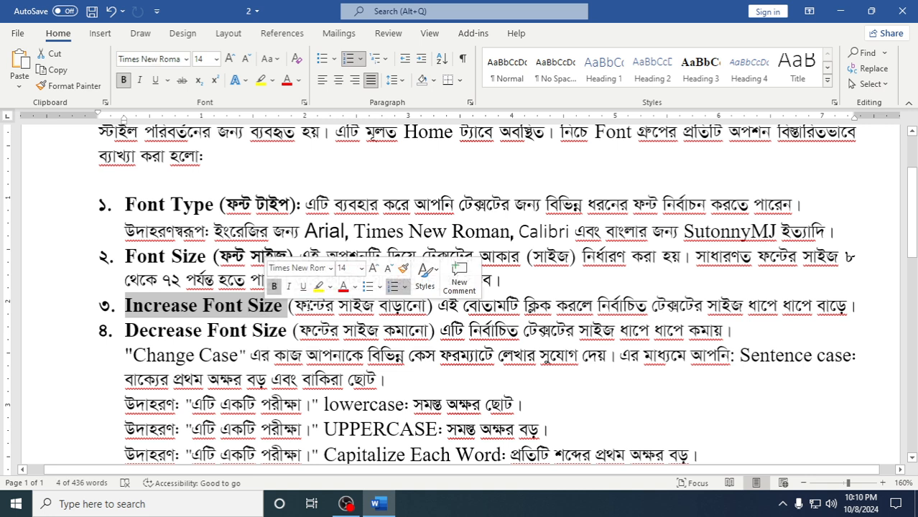
pyautogui.click(307, 305)
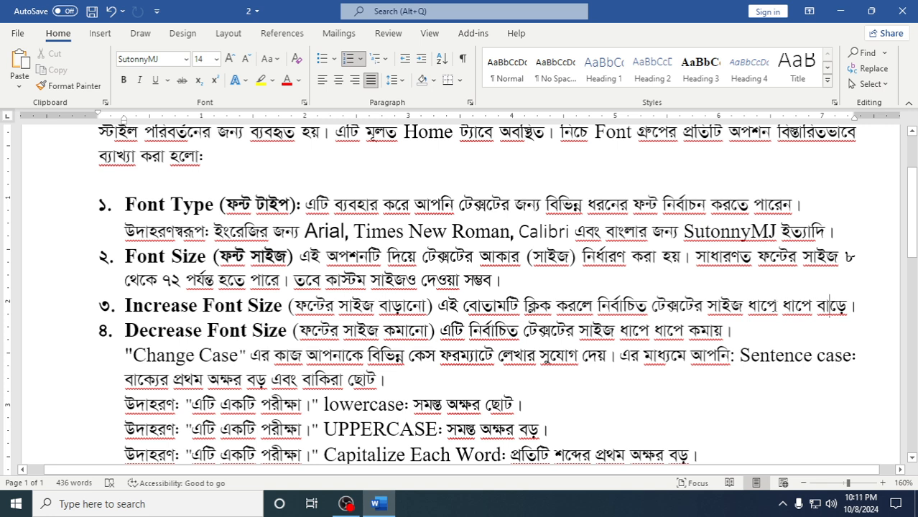
# Enlarge "Microsoft Word 2021" in the opening paragraph step by step to size 48 with Increase Font Size.
pyautogui.scroll(3, 216, 291)
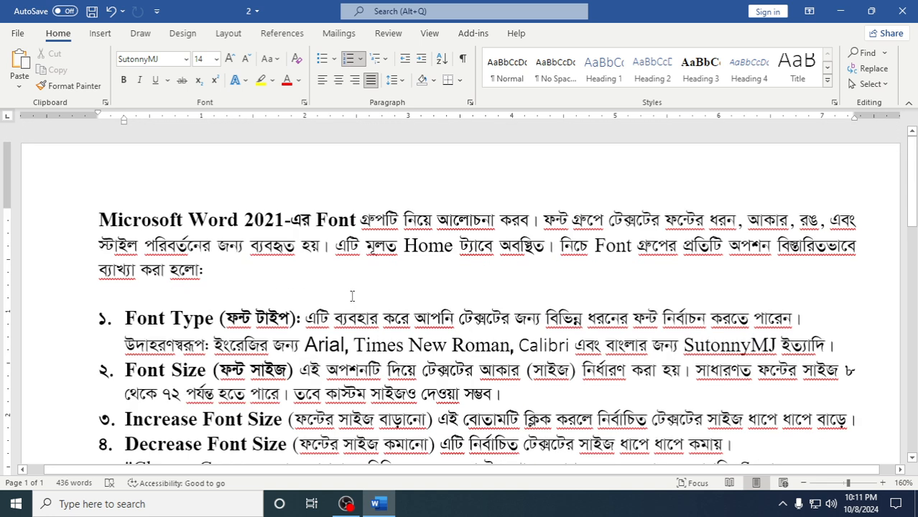
pyautogui.moveTo(98, 220); pyautogui.dragTo(281, 221)
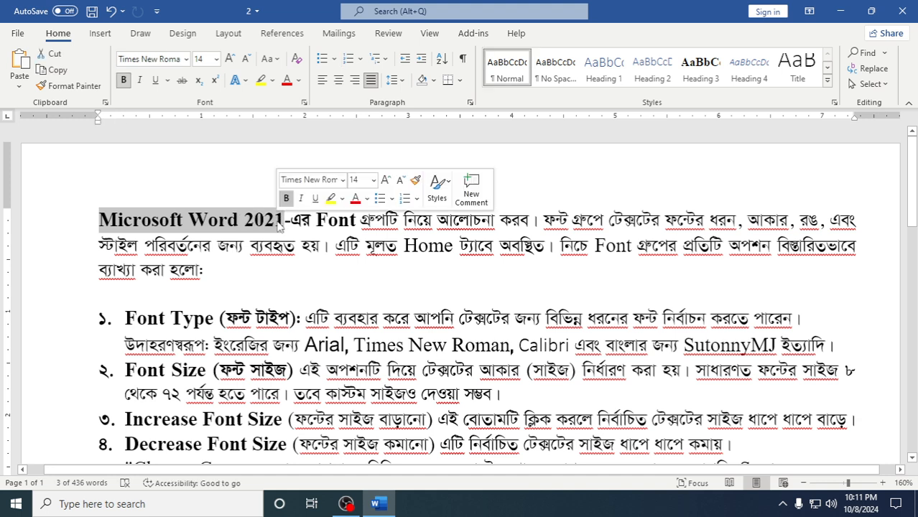
pyautogui.click(230, 59)
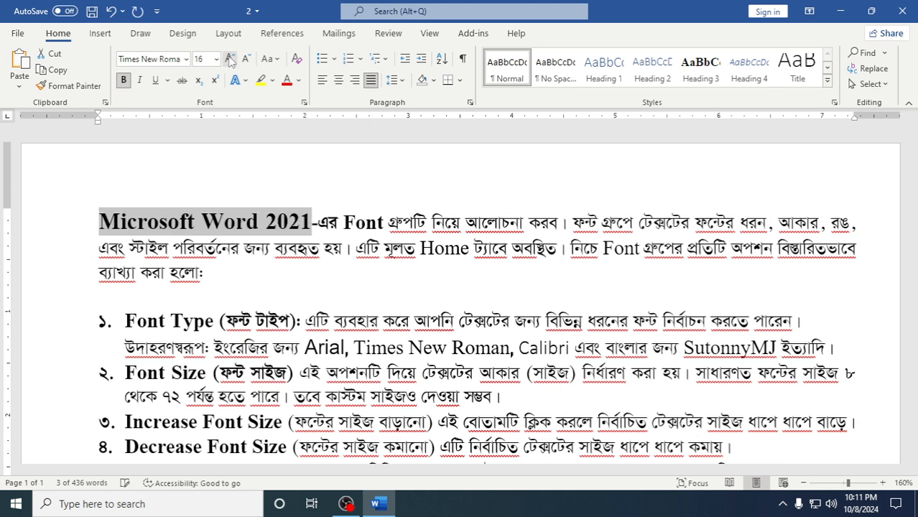
pyautogui.click(230, 58)
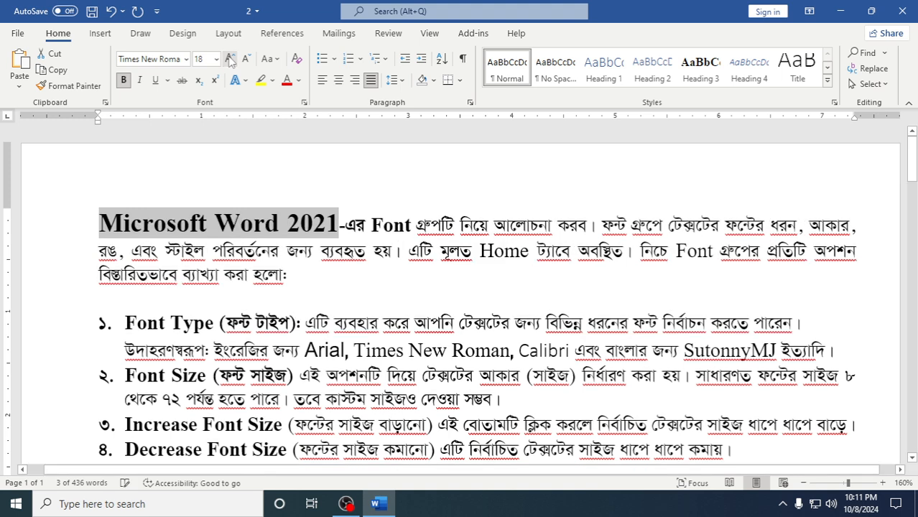
pyautogui.click(230, 59)
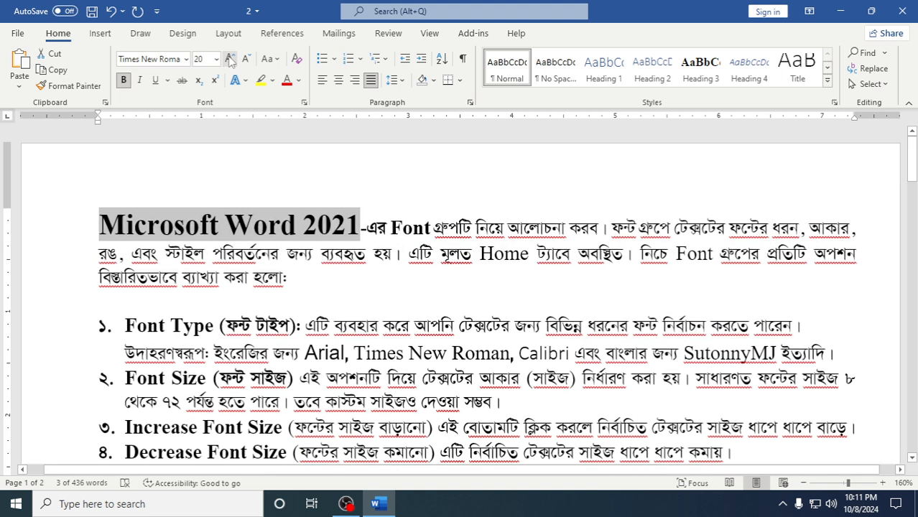
pyautogui.click(230, 59)
pyautogui.click(230, 58)
pyautogui.click(230, 59)
pyautogui.click(230, 59)
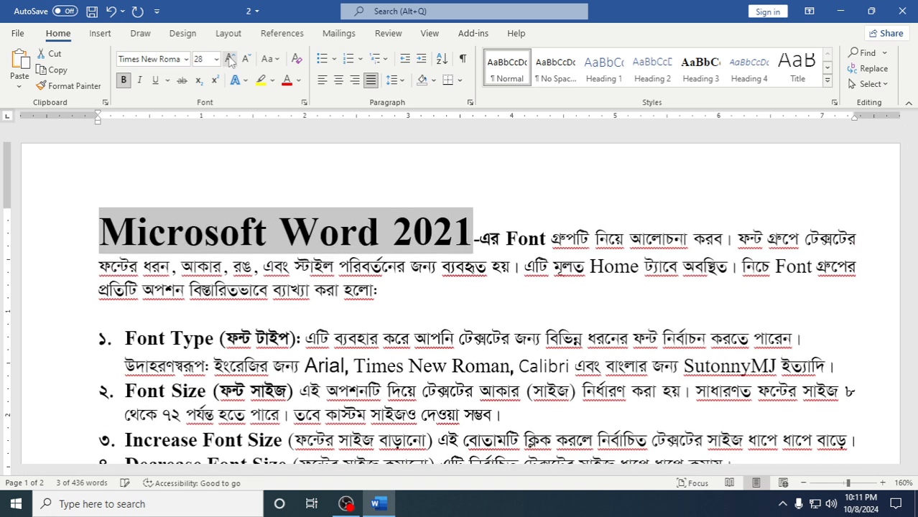
pyautogui.click(230, 59)
pyautogui.click(230, 58)
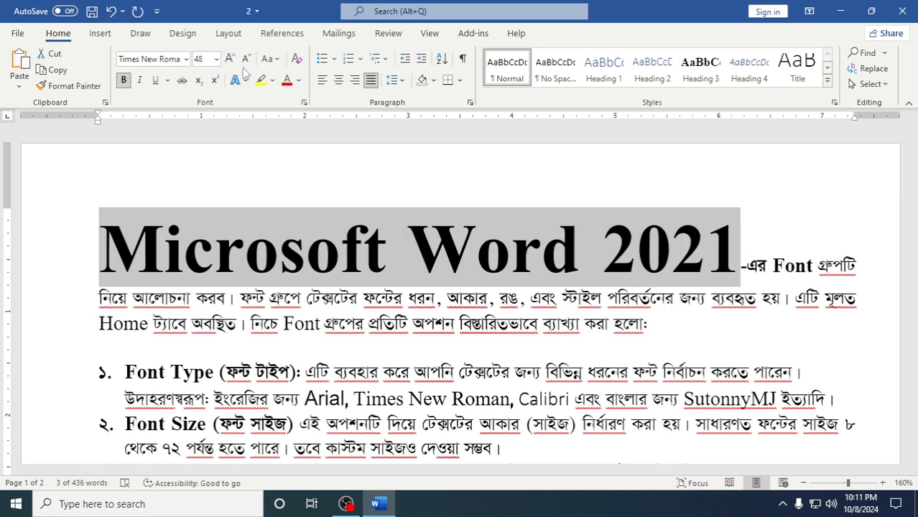
# Review the Decrease Font Size entry and reduce "Microsoft Word 2021" in the opening paragraph step by step to size 11.
pyautogui.scroll(-3, 240, 264)
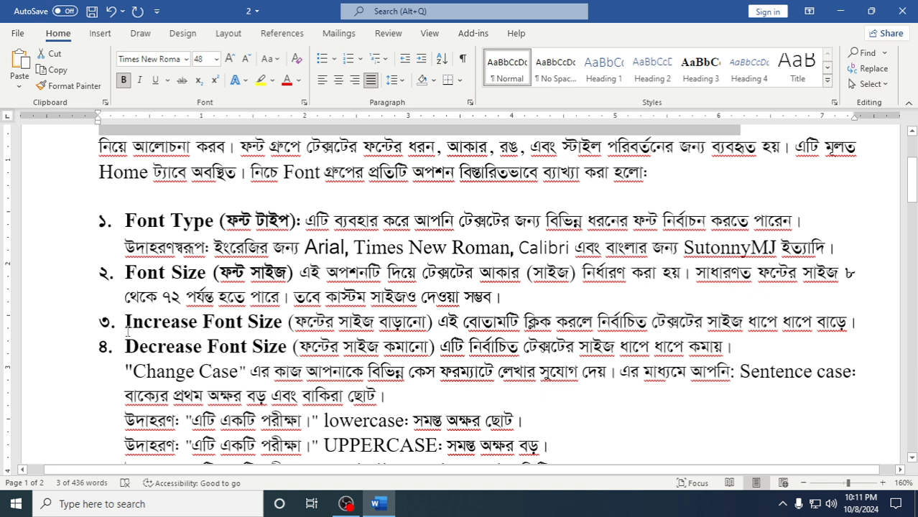
pyautogui.moveTo(128, 348); pyautogui.dragTo(258, 349)
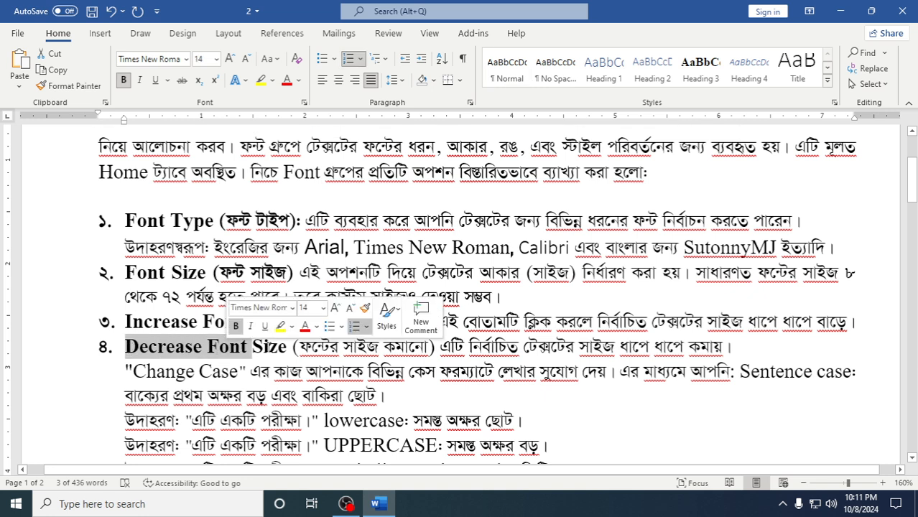
pyautogui.click(269, 347)
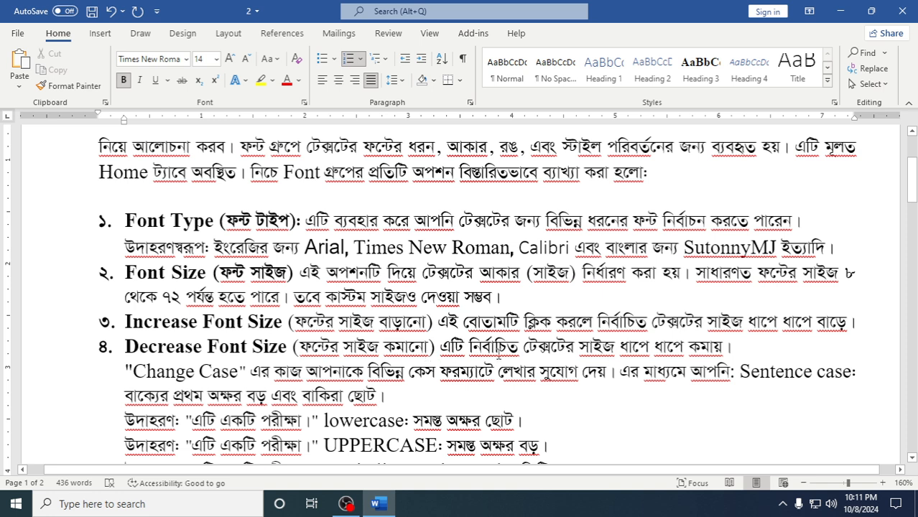
pyautogui.click(537, 349)
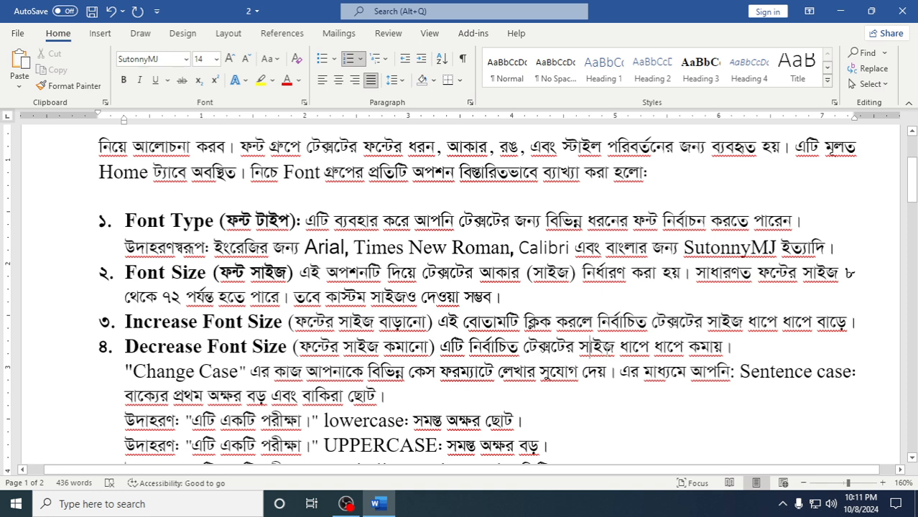
pyautogui.scroll(3, 288, 281)
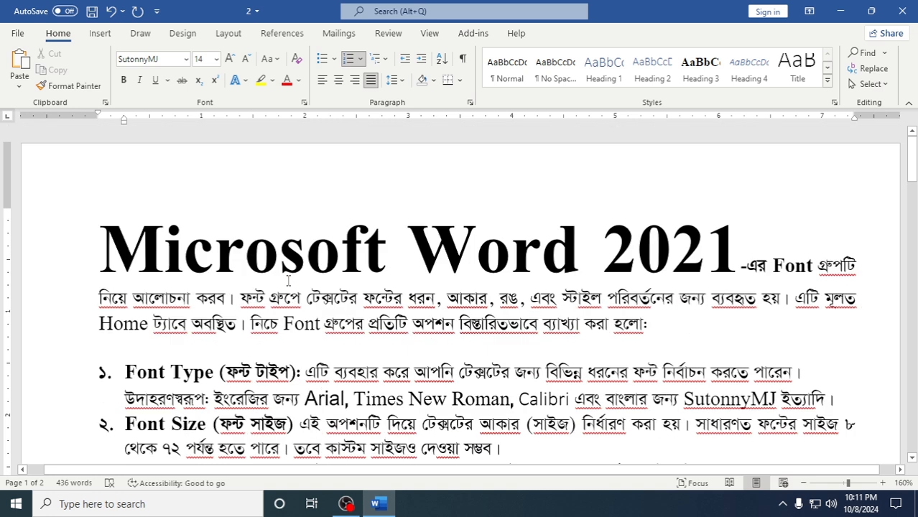
pyautogui.moveTo(104, 249); pyautogui.dragTo(738, 252)
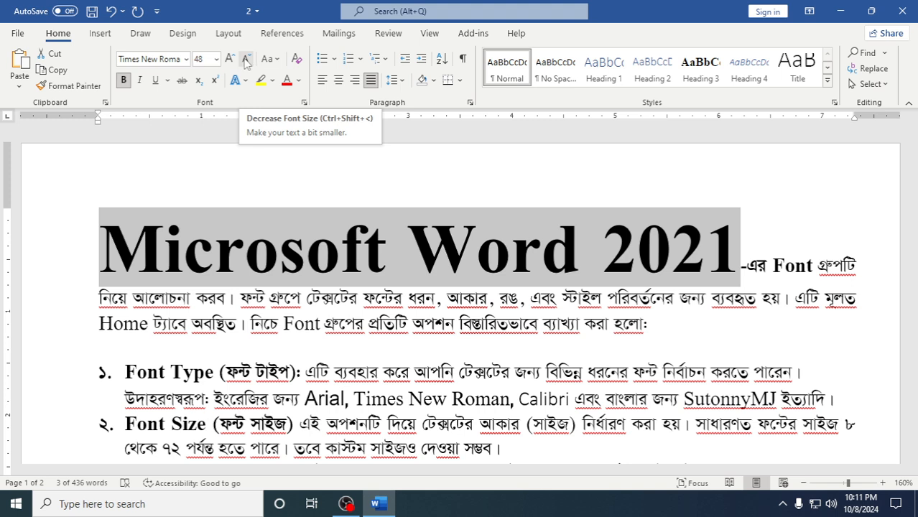
pyautogui.click(245, 61)
pyautogui.click(245, 60)
pyautogui.click(245, 60)
pyautogui.click(245, 60)
pyautogui.click(245, 61)
pyautogui.click(245, 61)
pyautogui.click(245, 60)
pyautogui.click(245, 61)
pyautogui.click(245, 60)
pyautogui.click(245, 60)
pyautogui.click(245, 61)
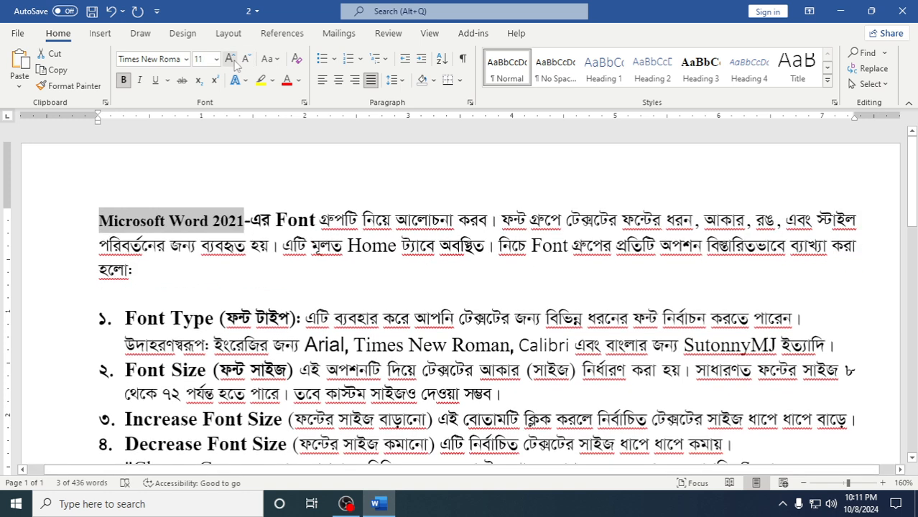
# Increase the selected "Microsoft Word 2021" step by step from the small size back up to 48.
pyautogui.click(230, 60)
pyautogui.click(230, 60)
pyautogui.click(230, 61)
pyautogui.click(229, 61)
pyautogui.click(230, 60)
pyautogui.click(230, 60)
pyautogui.click(230, 60)
pyautogui.click(230, 60)
pyautogui.click(230, 60)
pyautogui.click(230, 61)
pyautogui.click(230, 60)
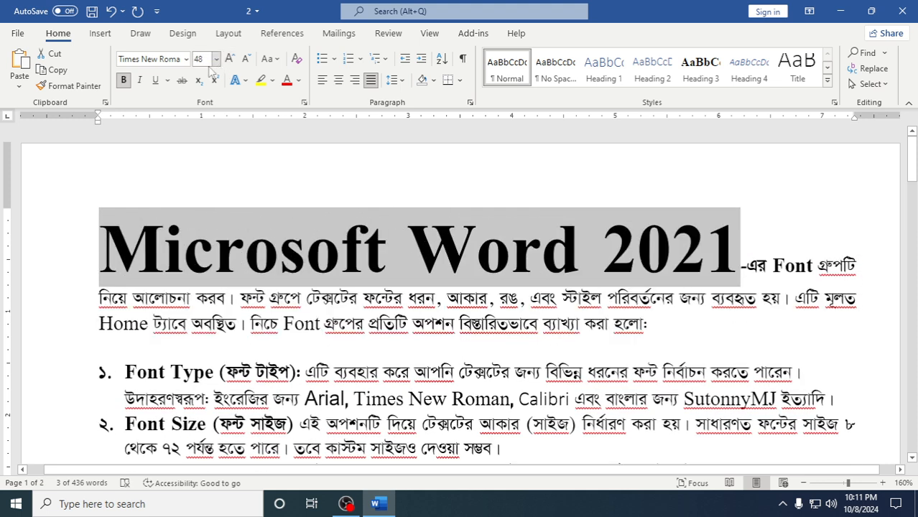
# Set the font size of the selected "Microsoft Word 2021" to 14.
pyautogui.click(207, 61)
pyautogui.write('14')
pyautogui.press('Return')
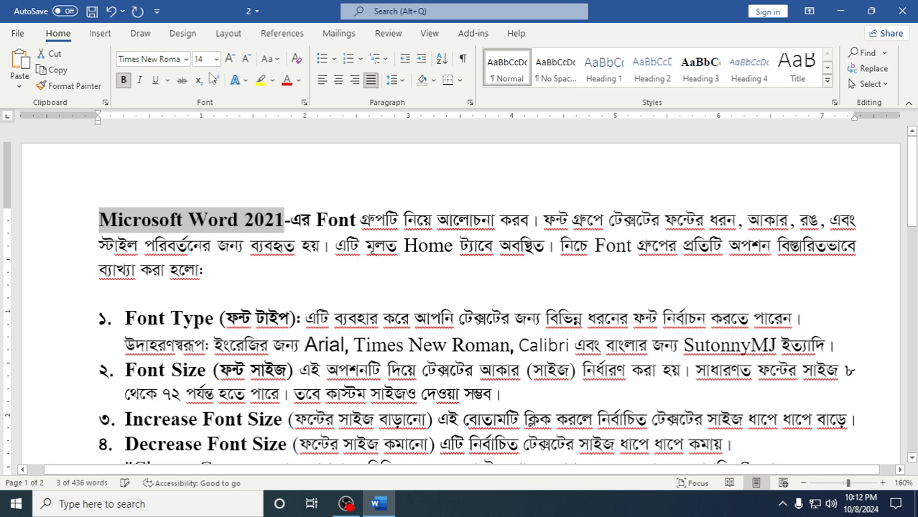
# Make the words "Change Case" bold in the line below the Decrease Font Size entry.
pyautogui.scroll(-1, 313, 307)
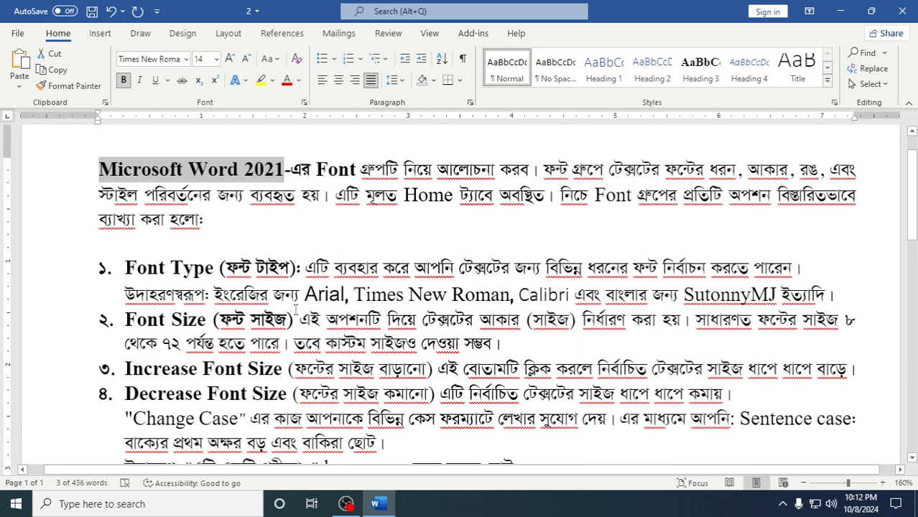
pyautogui.scroll(-1, 290, 289)
pyautogui.scroll(-1, 147, 339)
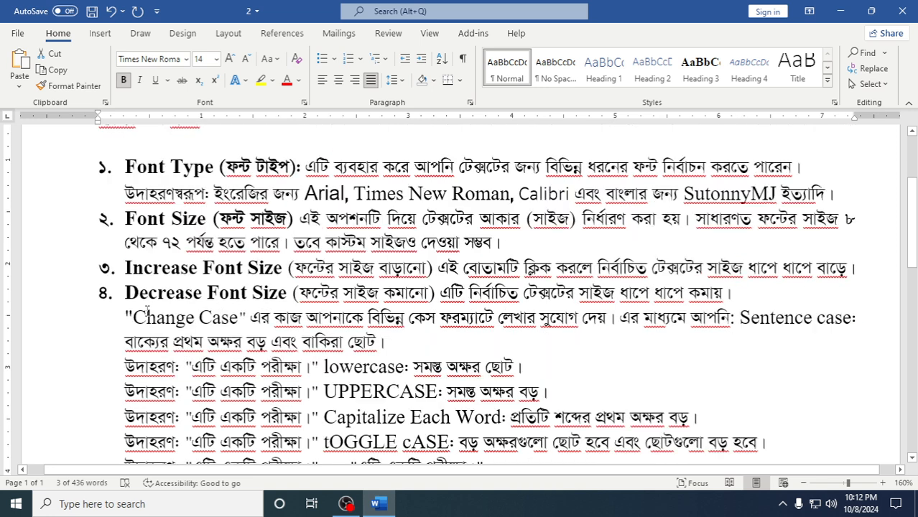
pyautogui.moveTo(128, 317); pyautogui.dragTo(238, 317)
pyautogui.click(125, 80)
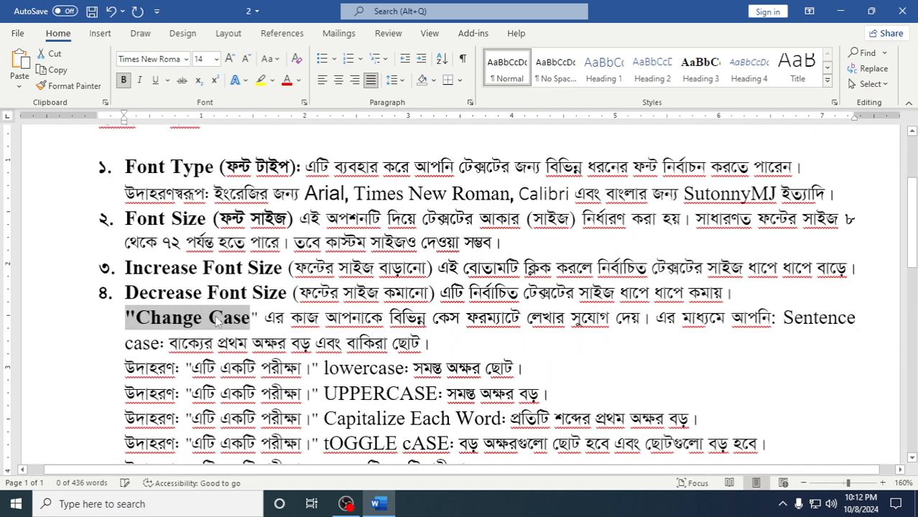
pyautogui.click(233, 323)
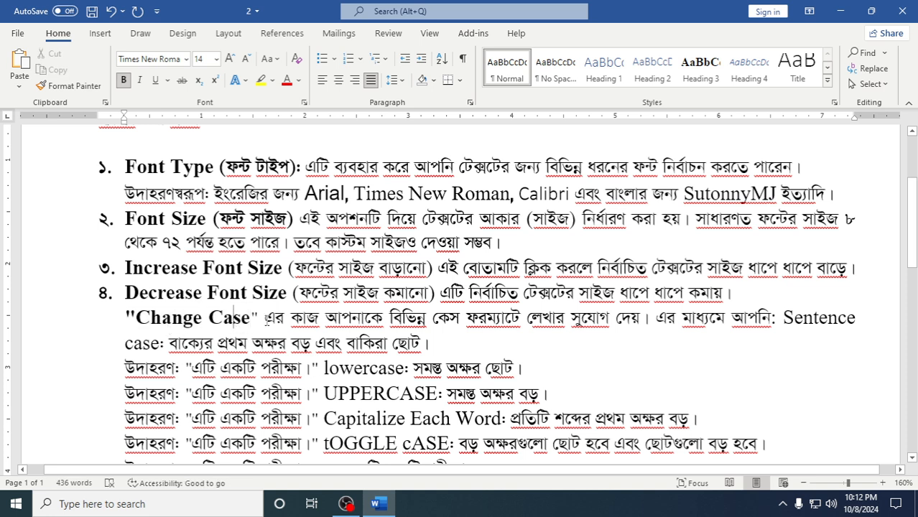
# Examine the Change Case description, including its Sentence case explanation and the lowercase example line.
pyautogui.click(318, 318)
pyautogui.click(355, 321)
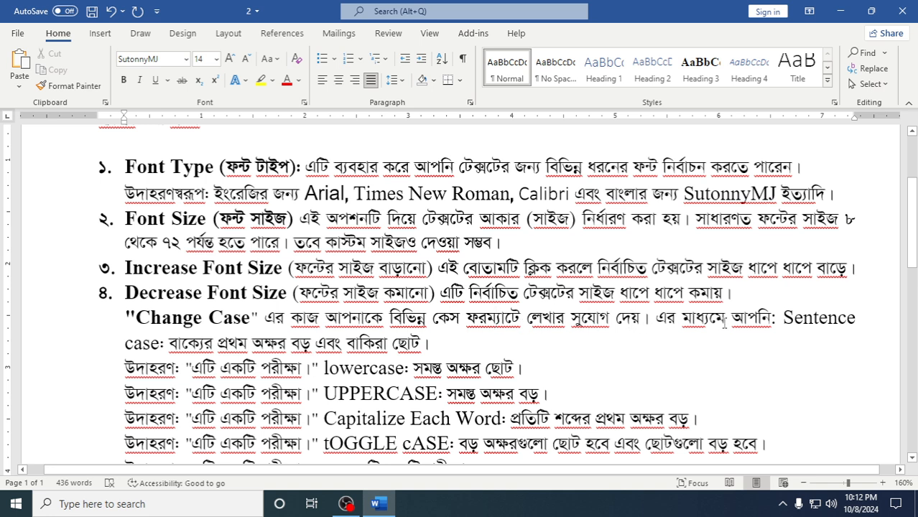
pyautogui.click(804, 318)
pyautogui.click(192, 345)
pyautogui.click(398, 344)
pyautogui.scroll(-1, 418, 344)
pyautogui.scroll(-1, 414, 298)
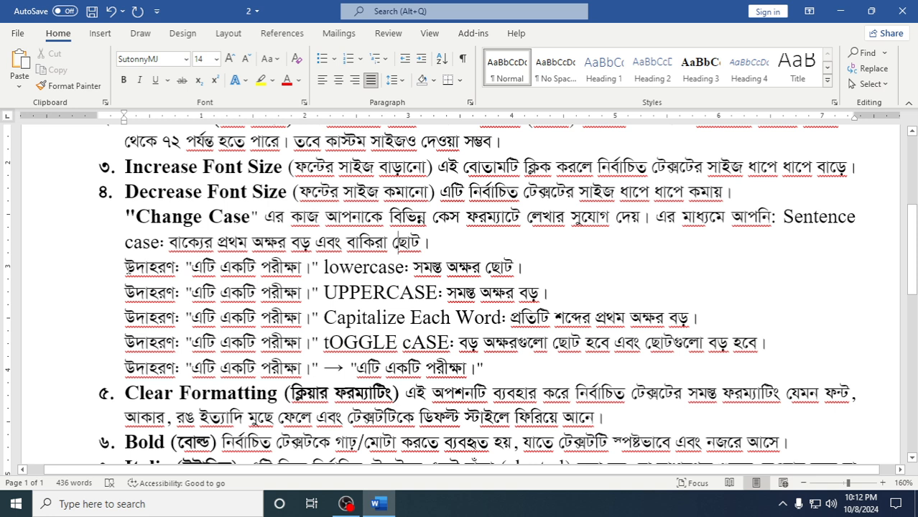
pyautogui.doubleClick(125, 266)
pyautogui.click(203, 266)
pyautogui.moveTo(324, 267); pyautogui.dragTo(404, 267)
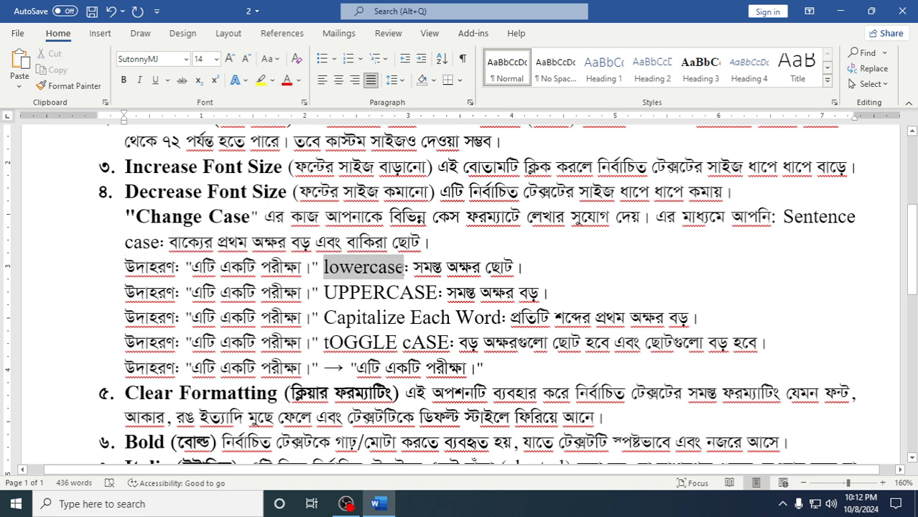
pyautogui.click(472, 267)
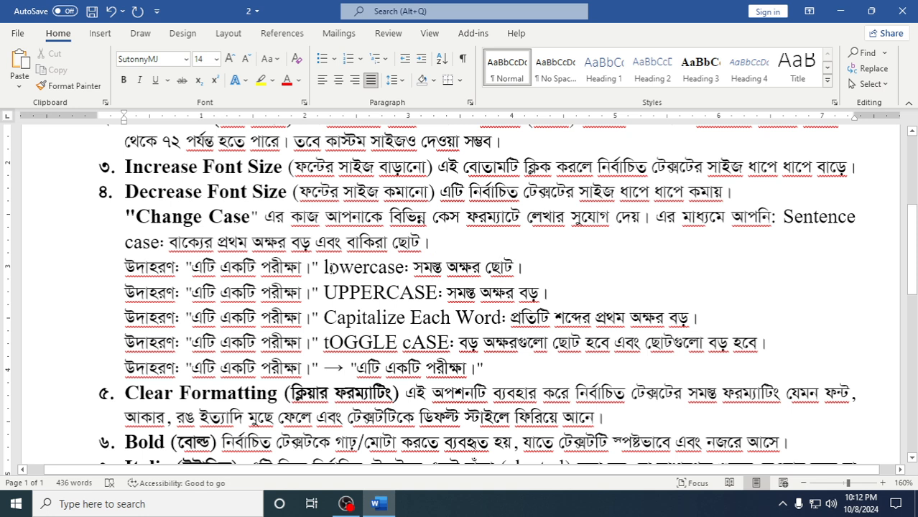
pyautogui.moveTo(325, 267); pyautogui.dragTo(404, 267)
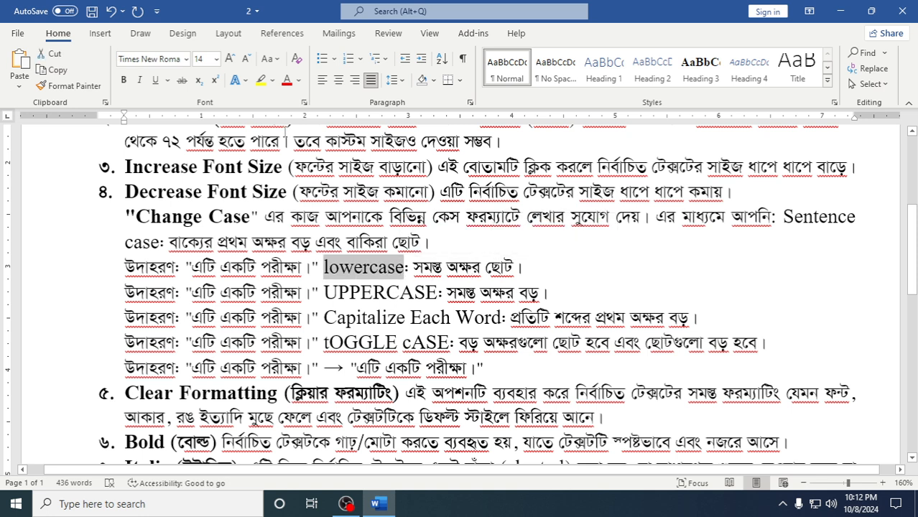
# Add the word "Bangladesh" in Times New Roman at the end of the lowercase example line.
pyautogui.click(546, 267)
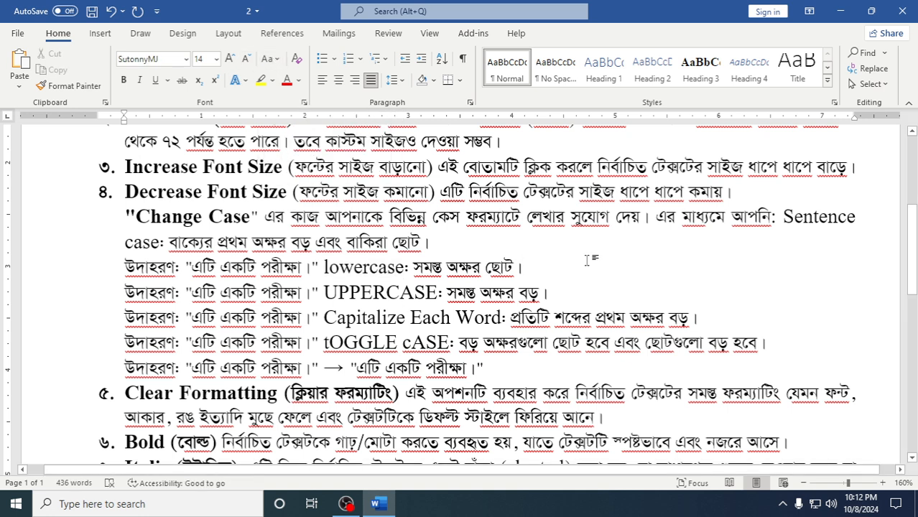
pyautogui.write('Ba')
pyautogui.press('BackSpace')
pyautogui.press('BackSpace')
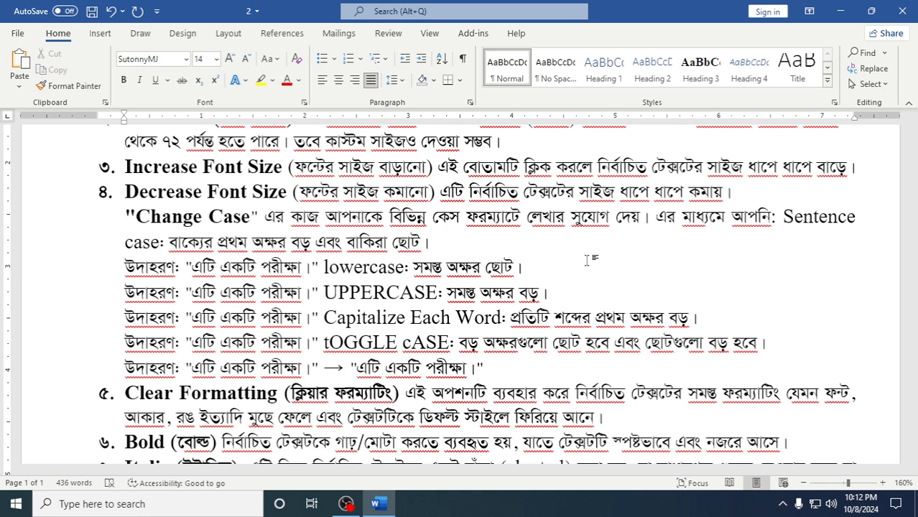
pyautogui.hotkey('ctrl', 'alt', 'b')
pyautogui.write('Y„')
pyautogui.press('BackSpace')
pyautogui.press('BackSpace')
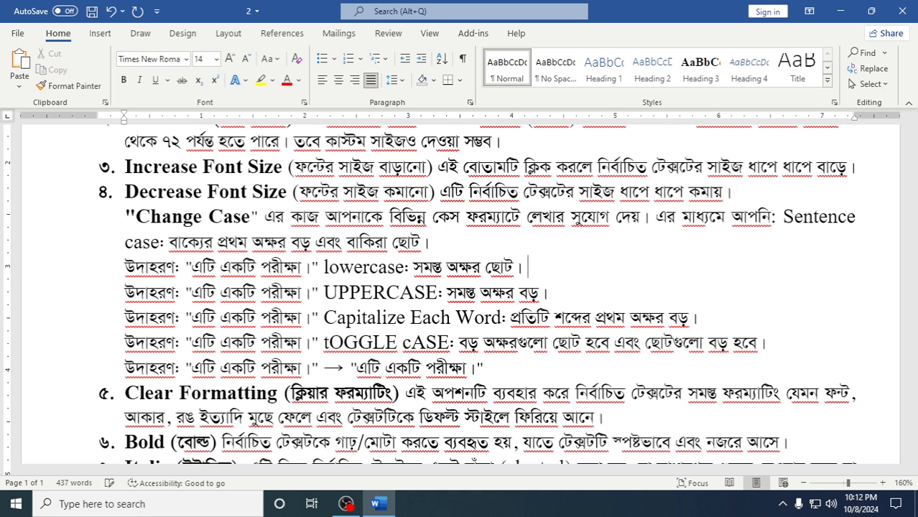
pyautogui.write('Bangl')
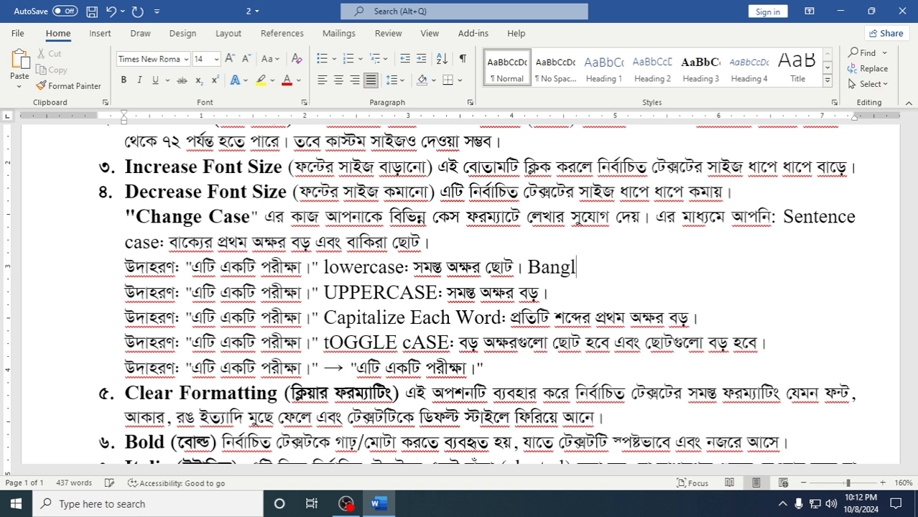
pyautogui.write('adesh')
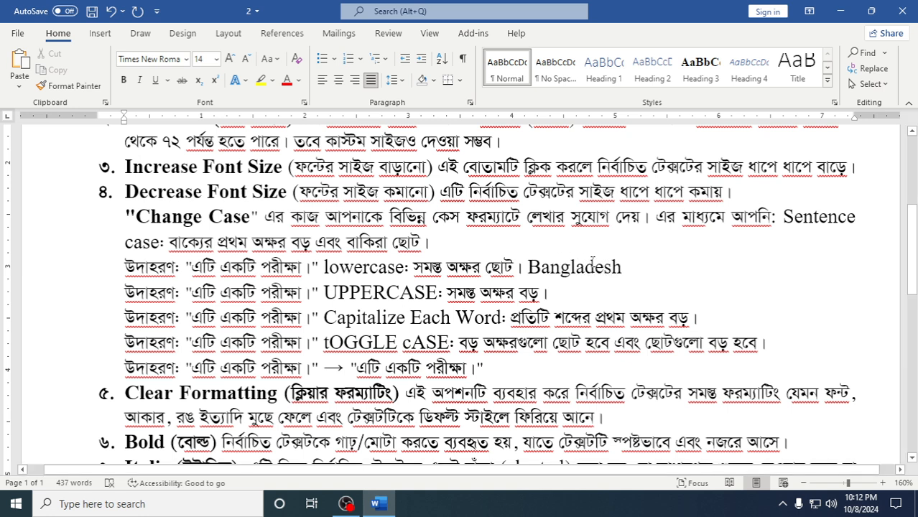
# Examine the capital B and the remaining small letters of "Bangladesh" in the lowercase example line.
pyautogui.click(529, 267)
pyautogui.moveTo(529, 267); pyautogui.dragTo(540, 267)
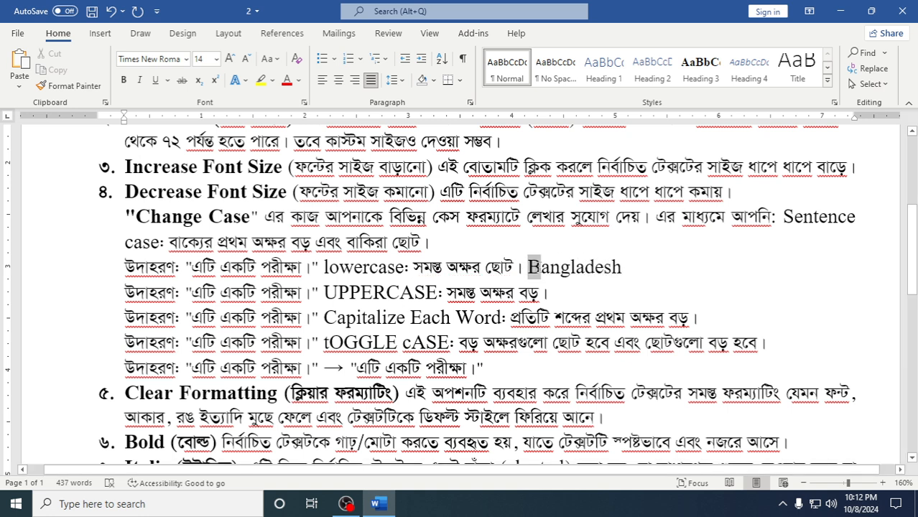
pyautogui.click(550, 268)
pyautogui.moveTo(542, 266)
pyautogui.mouseDown()
pyautogui.moveTo(622, 266)
pyautogui.moveTo(529, 267)
pyautogui.mouseUp()
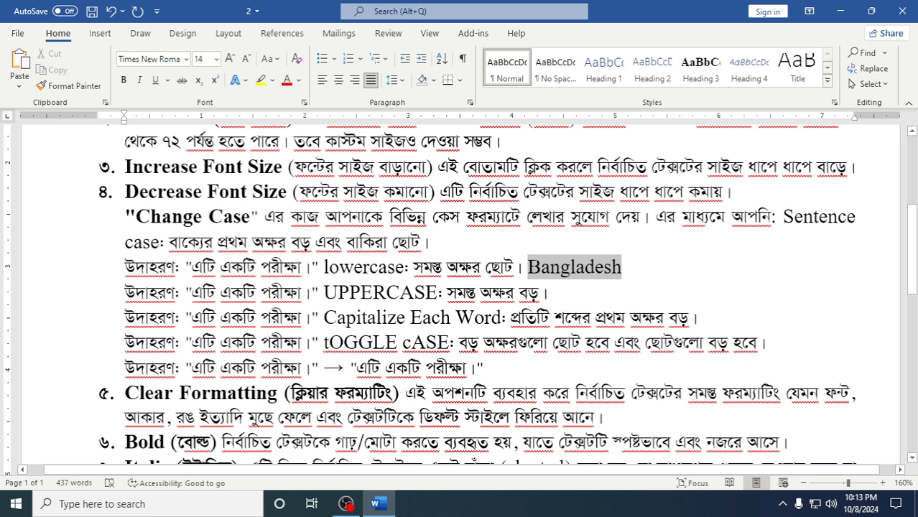
pyautogui.click(540, 268)
pyautogui.moveTo(540, 267); pyautogui.dragTo(623, 267)
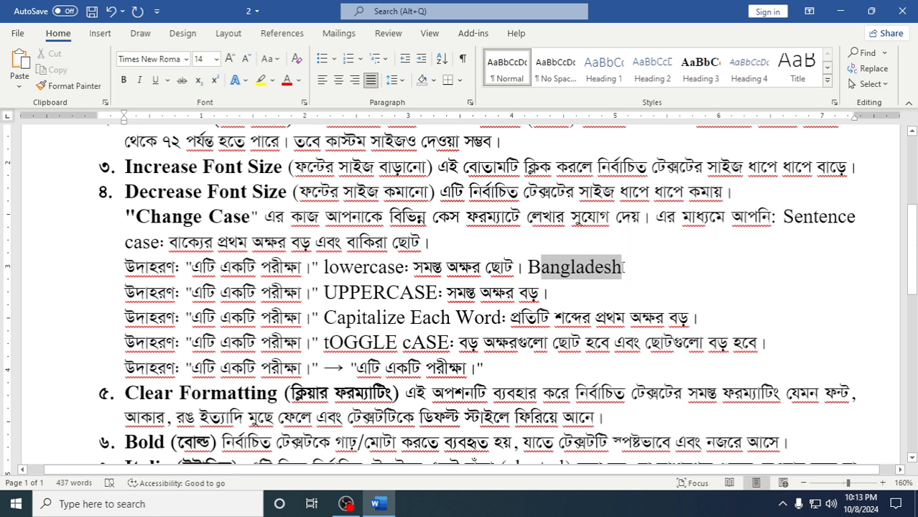
pyautogui.click(549, 267)
# Convert the word "Bangladesh" at the end of the lowercase example line to lowercase using Change Case.
pyautogui.moveTo(528, 267); pyautogui.dragTo(622, 266)
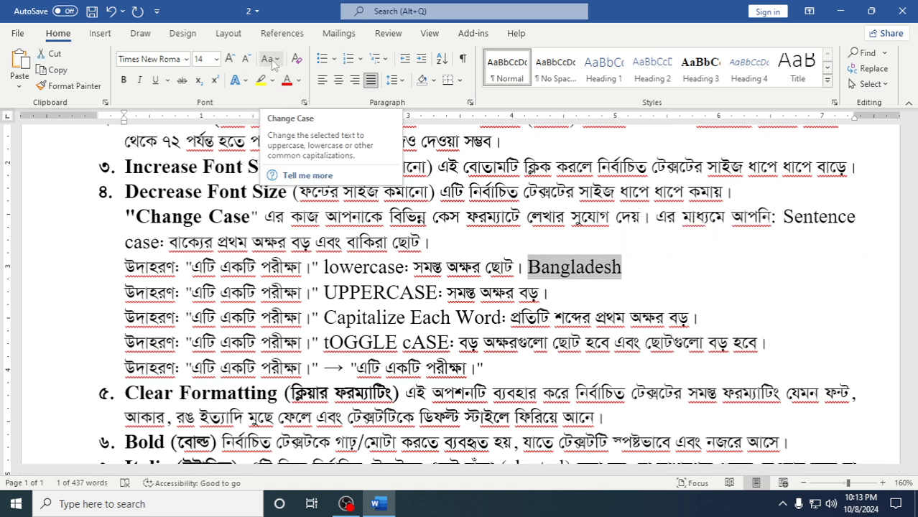
pyautogui.click(274, 62)
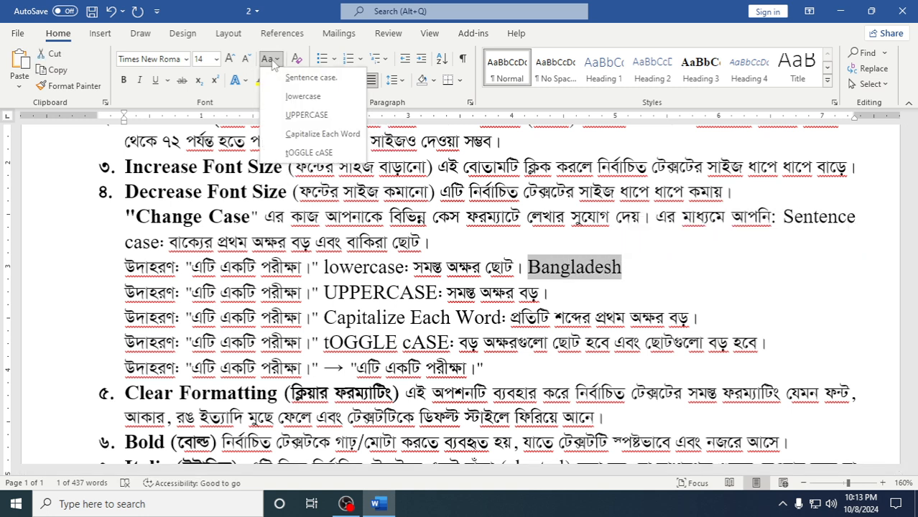
pyautogui.click(303, 97)
pyautogui.click(533, 277)
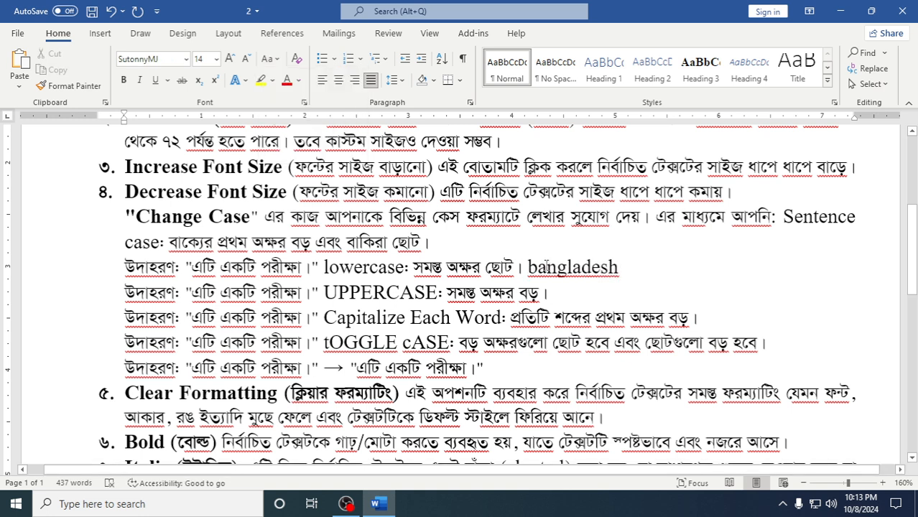
pyautogui.doubleClick(532, 267)
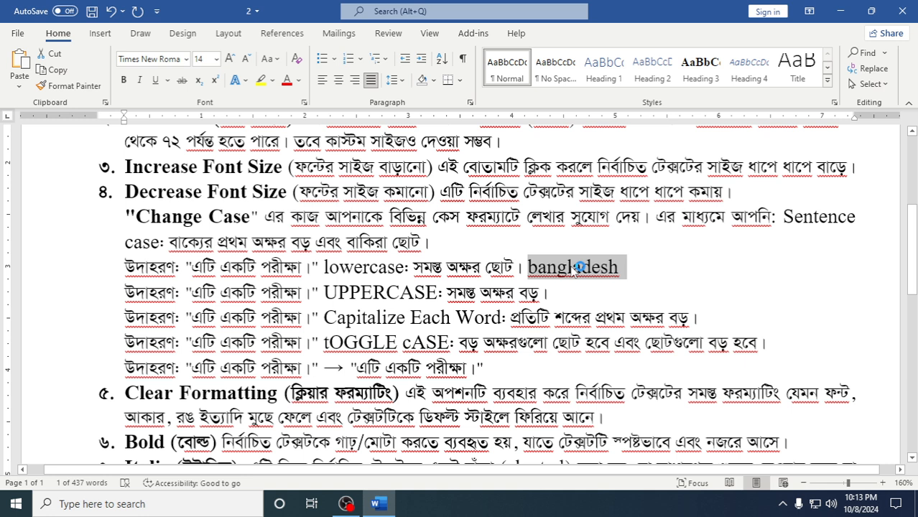
pyautogui.click(616, 268)
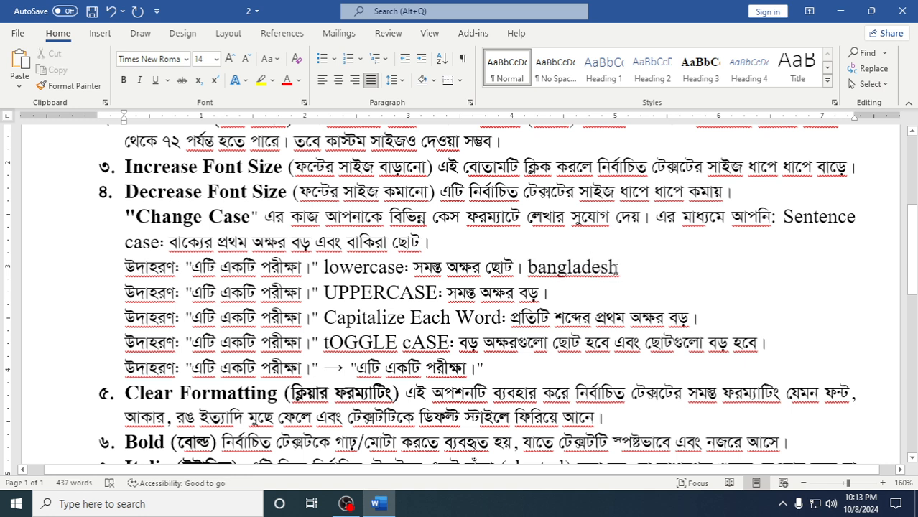
# Copy "bangladesh" from the lowercase example line to the end of the UPPERCASE example line.
pyautogui.moveTo(622, 267); pyautogui.dragTo(529, 269)
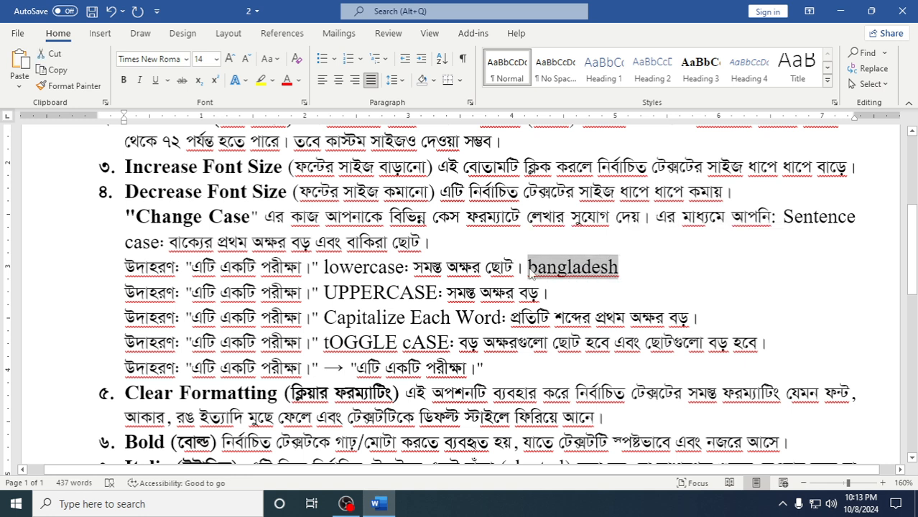
pyautogui.hotkey('ctrl', 'c')
pyautogui.click(561, 297)
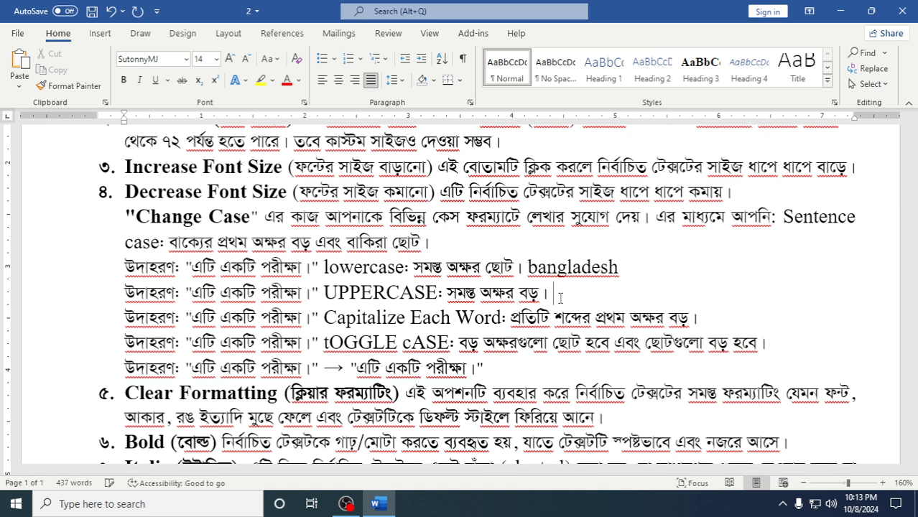
pyautogui.hotkey('ctrl', 'v')
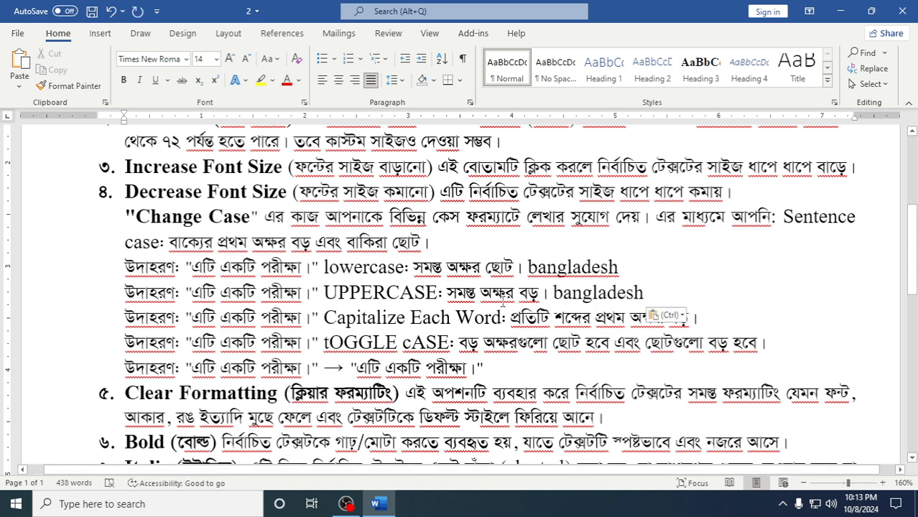
# Convert the word "bangladesh" at the end of the UPPERCASE example line to UPPERCASE using Change Case.
pyautogui.moveTo(325, 299); pyautogui.dragTo(440, 297)
pyautogui.click(460, 296)
pyautogui.moveTo(646, 293); pyautogui.dragTo(553, 294)
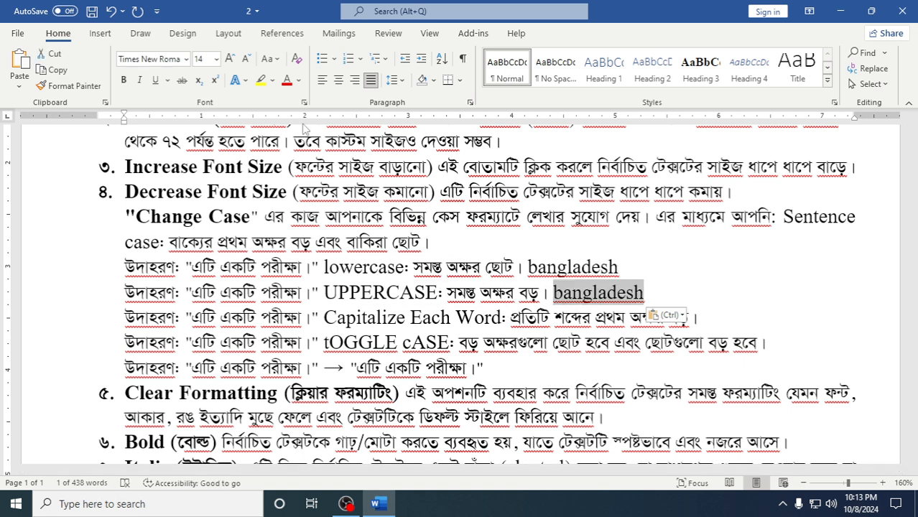
pyautogui.click(270, 59)
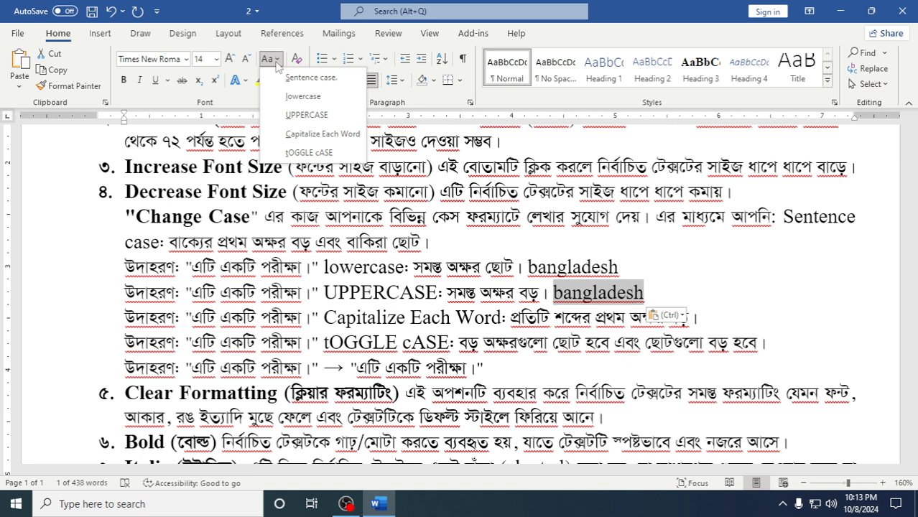
pyautogui.click(307, 115)
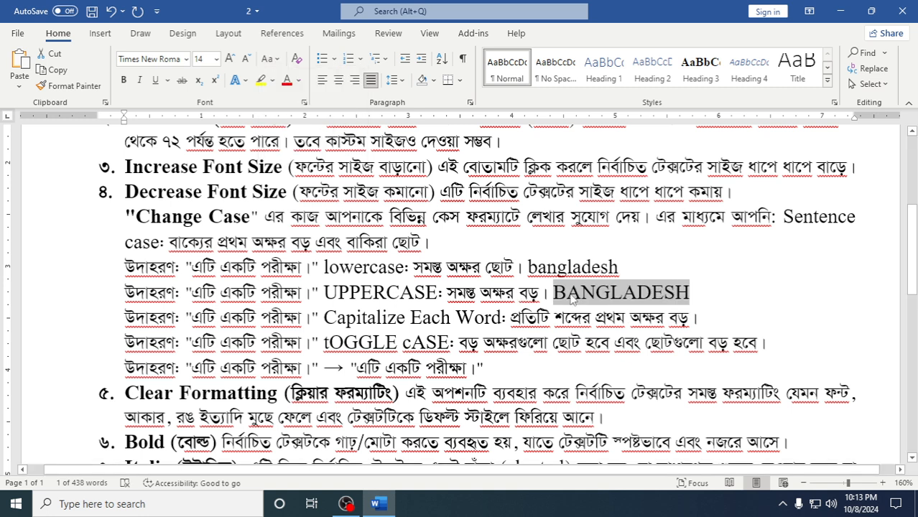
pyautogui.click(692, 293)
pyautogui.moveTo(695, 291); pyautogui.dragTo(553, 292)
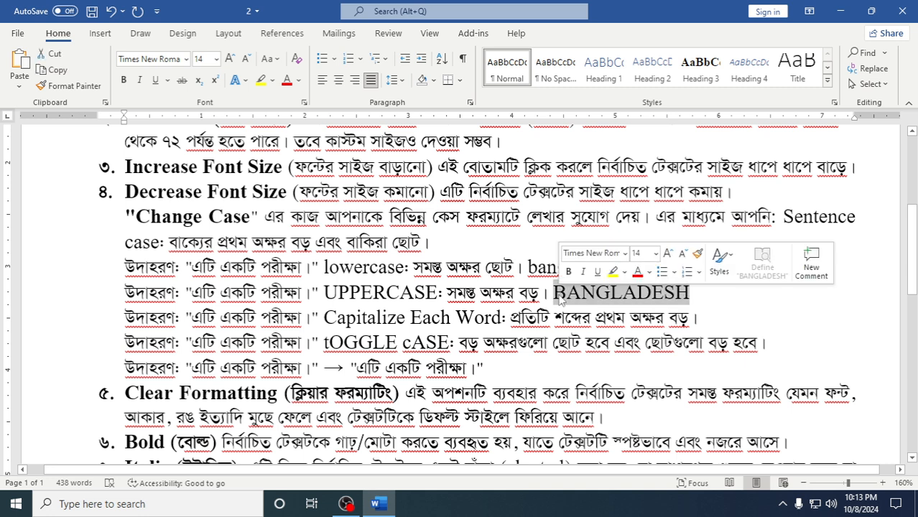
pyautogui.click(273, 62)
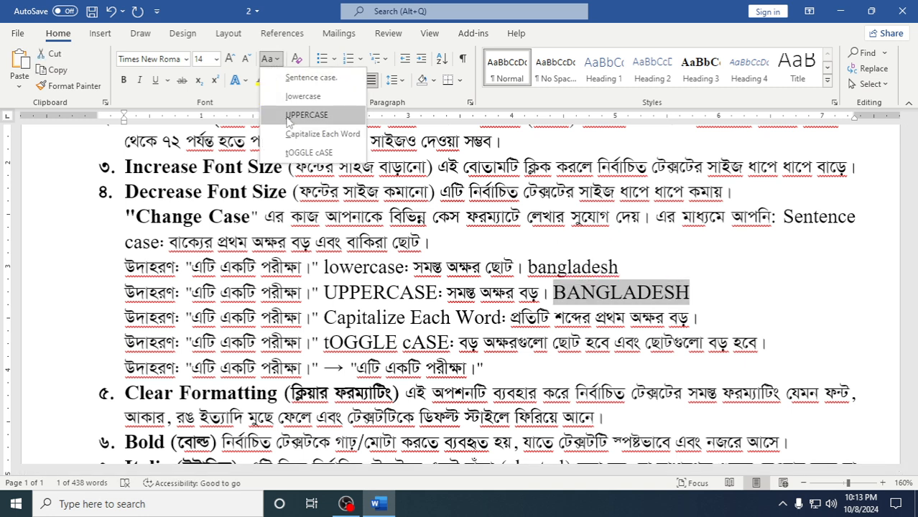
pyautogui.click(618, 294)
# Copy "BANGLADESH" from the UPPERCASE example line to the end of the Capitalize Each Word line.
pyautogui.moveTo(708, 289); pyautogui.dragTo(557, 299)
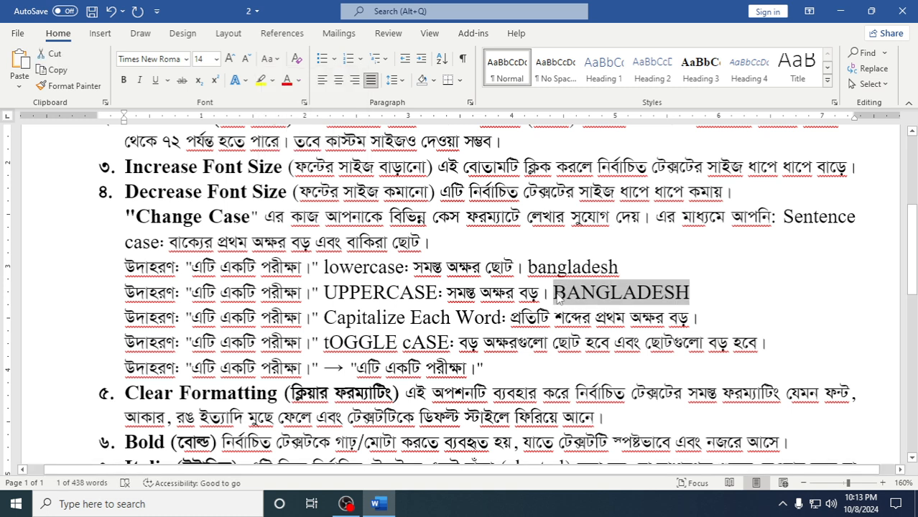
pyautogui.click(703, 319)
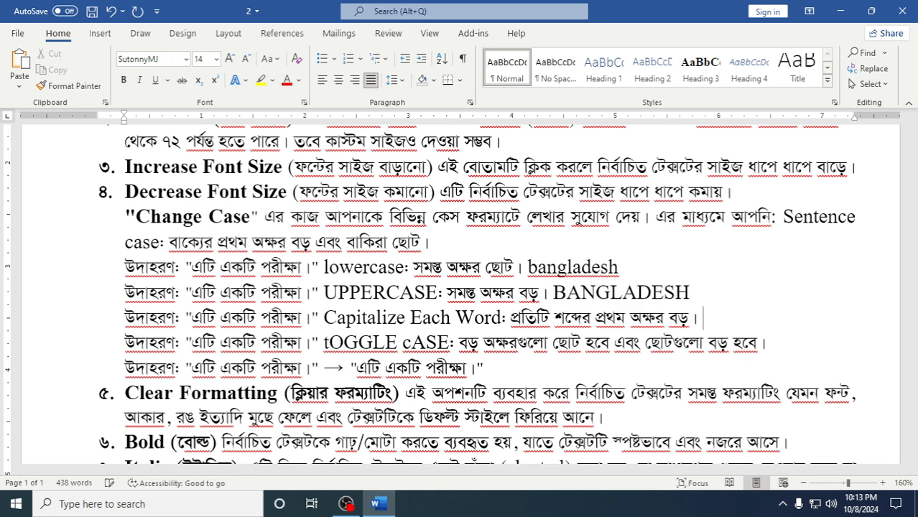
pyautogui.hotkey('ctrl', 'v')
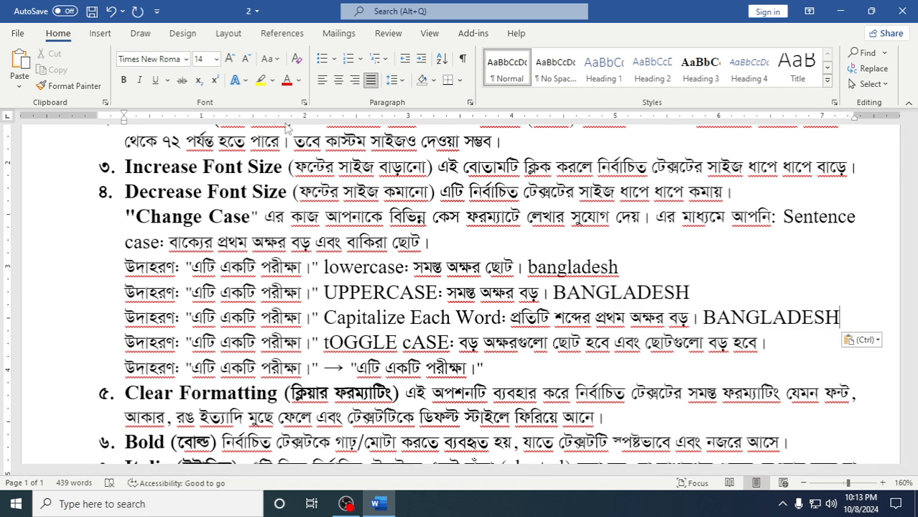
pyautogui.moveTo(839, 318); pyautogui.dragTo(702, 317)
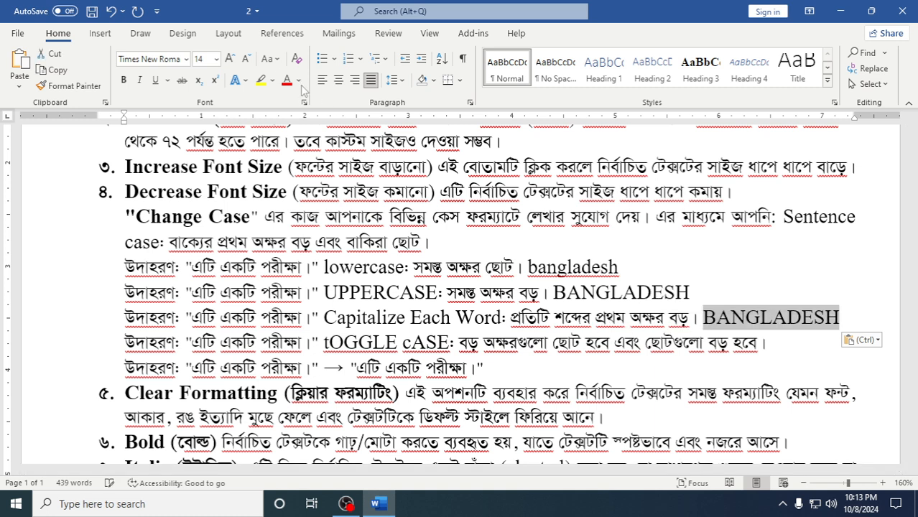
pyautogui.click(273, 63)
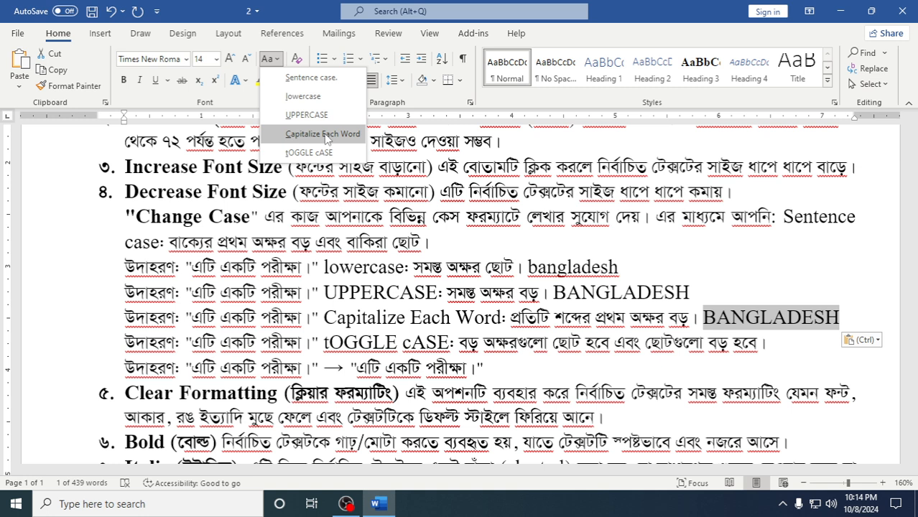
pyautogui.click(755, 321)
pyautogui.click(840, 322)
# Replace the English word ending the Capitalize Each Word line with "Bangladesh is a Small Country" and place that sentence on its own line.
pyautogui.moveTo(840, 317); pyautogui.dragTo(704, 317)
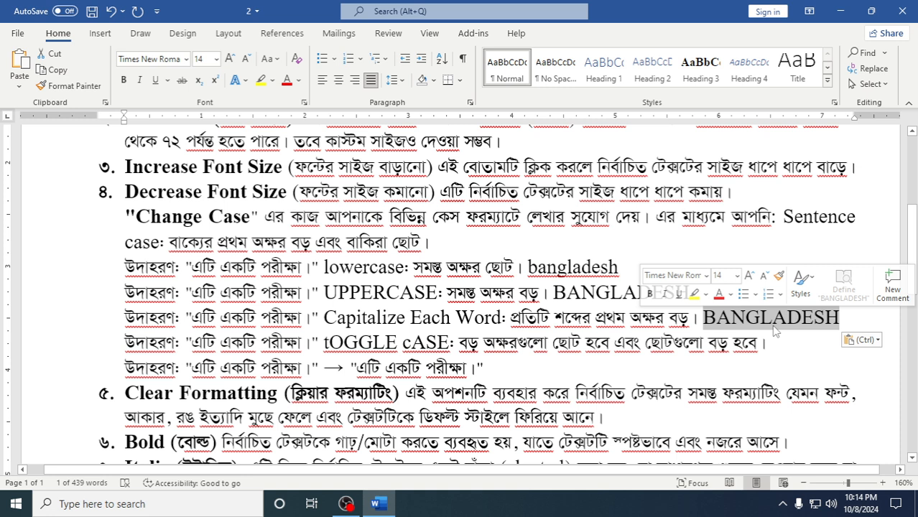
pyautogui.write('B')
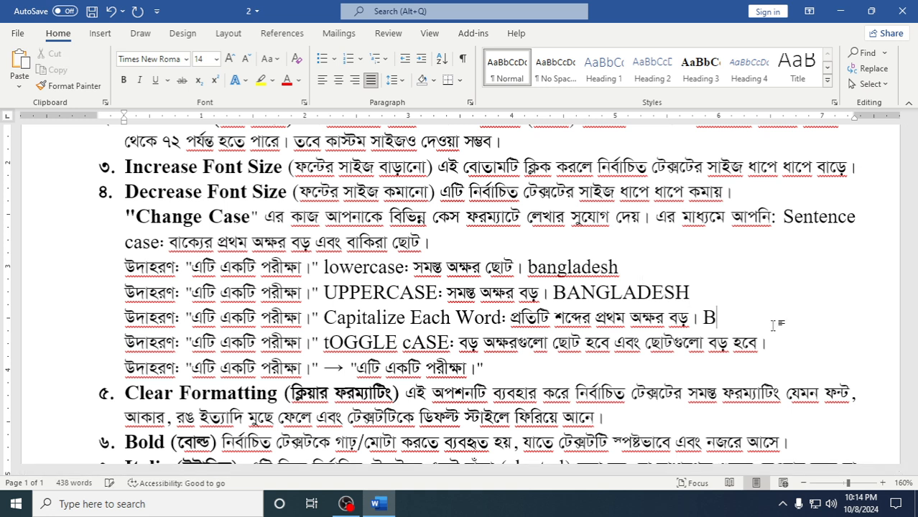
pyautogui.press('BackSpace')
pyautogui.write('I am')
pyautogui.press('BackSpace')
pyautogui.press('BackSpace')
pyautogui.press('BackSpace')
pyautogui.press('BackSpace')
pyautogui.write('Bang')
pyautogui.press('BackSpace')
pyautogui.press('BackSpace')
pyautogui.write('nglad')
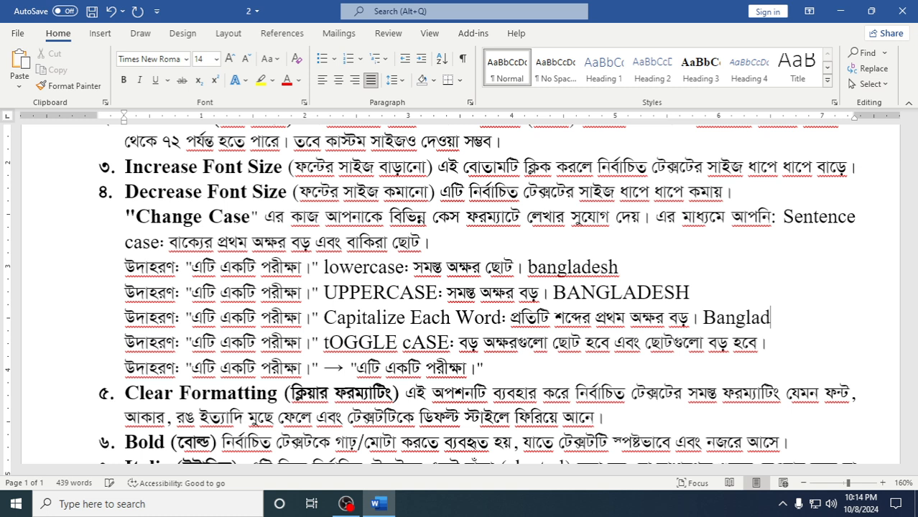
pyautogui.write('esh is')
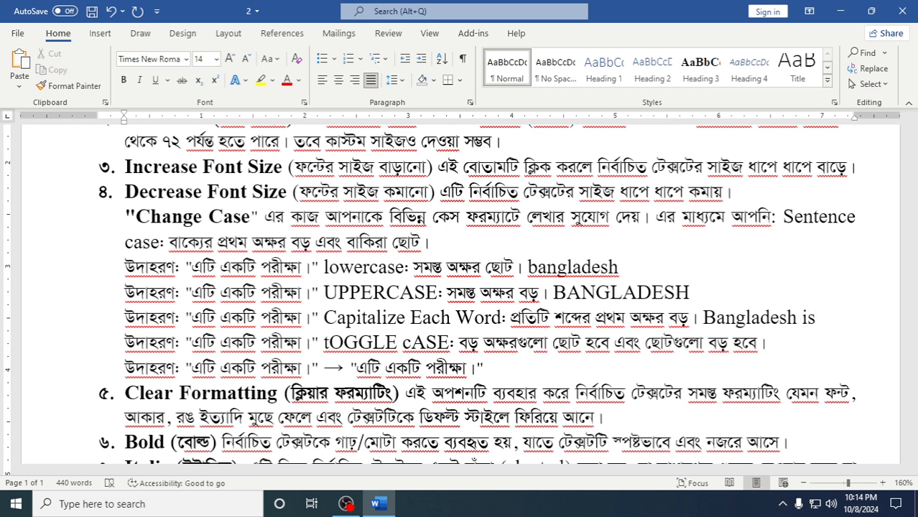
pyautogui.write(' a Small ')
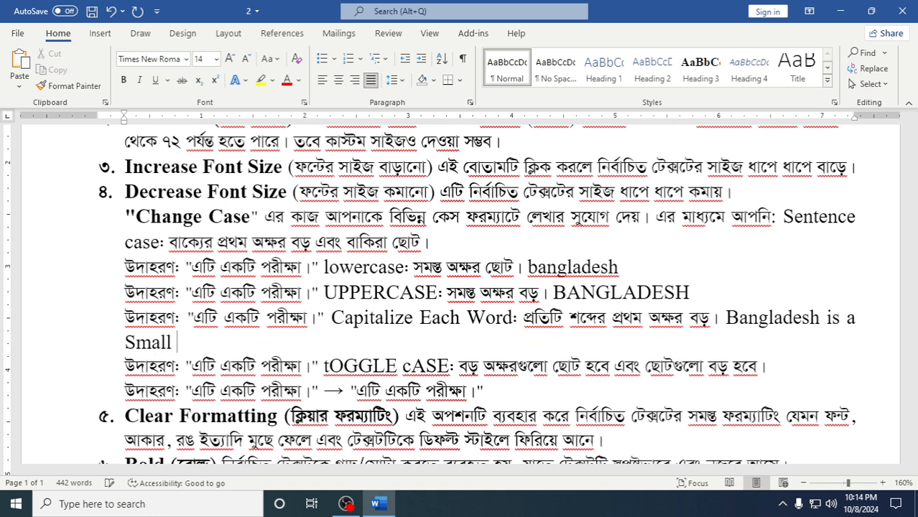
pyautogui.write('Country')
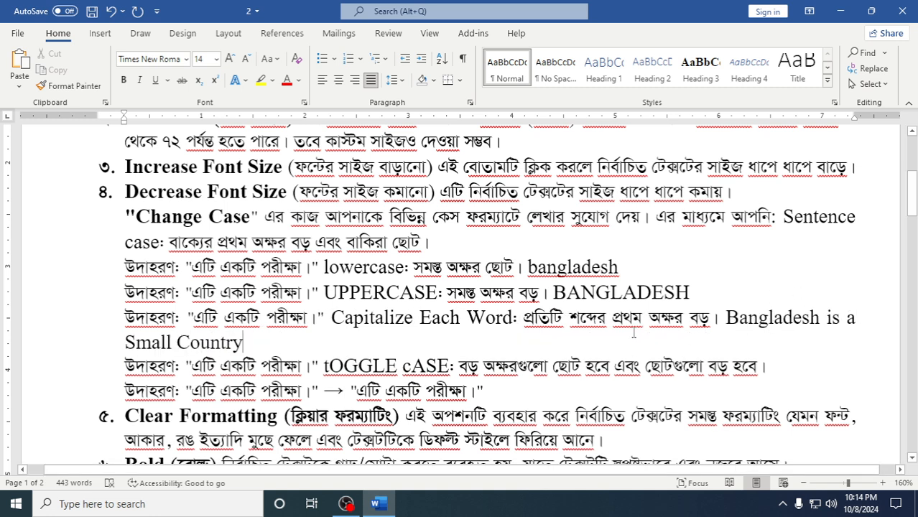
pyautogui.click(726, 317)
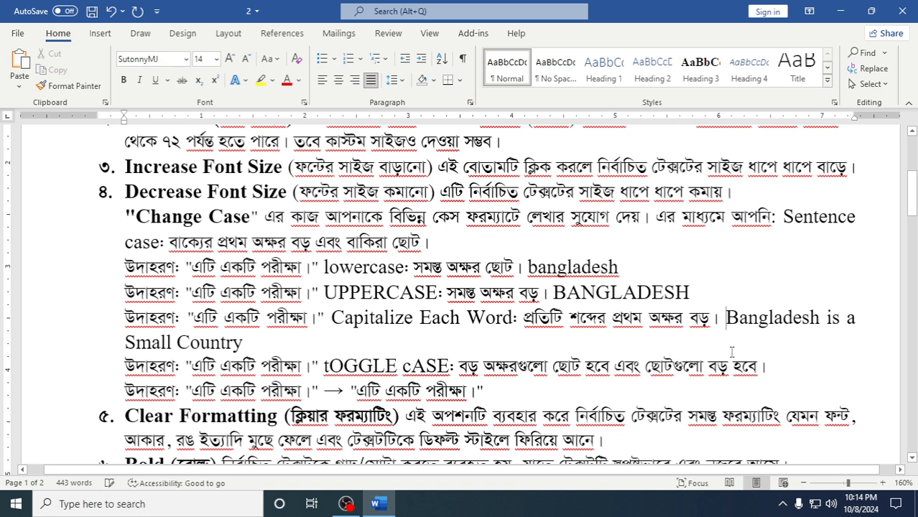
pyautogui.press('Return')
# Convert the sentence "Bangladesh is a Small Country" to UPPERCASE using Change Case.
pyautogui.moveTo(375, 352)
pyautogui.mouseDown()
pyautogui.moveTo(125, 350)
pyautogui.moveTo(381, 350)
pyautogui.mouseUp()
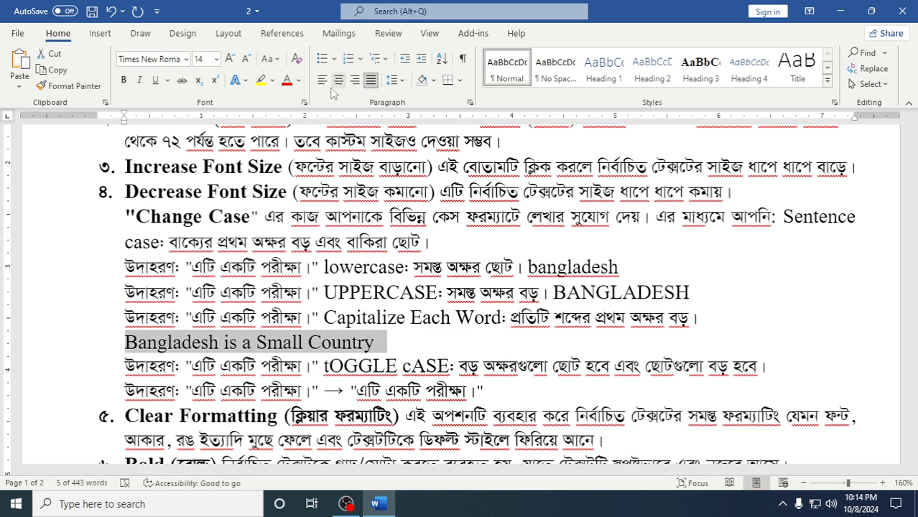
pyautogui.click(271, 59)
pyautogui.click(289, 106)
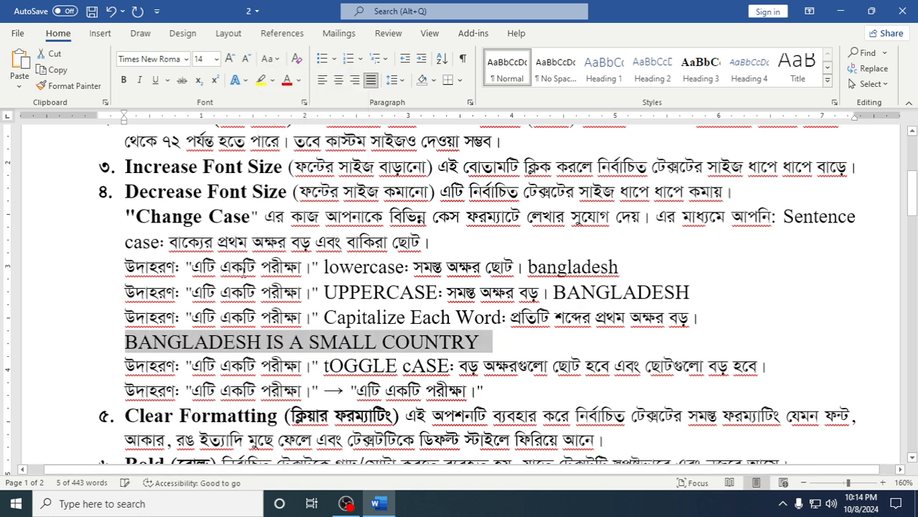
pyautogui.click(263, 343)
pyautogui.moveTo(127, 345); pyautogui.dragTo(493, 343)
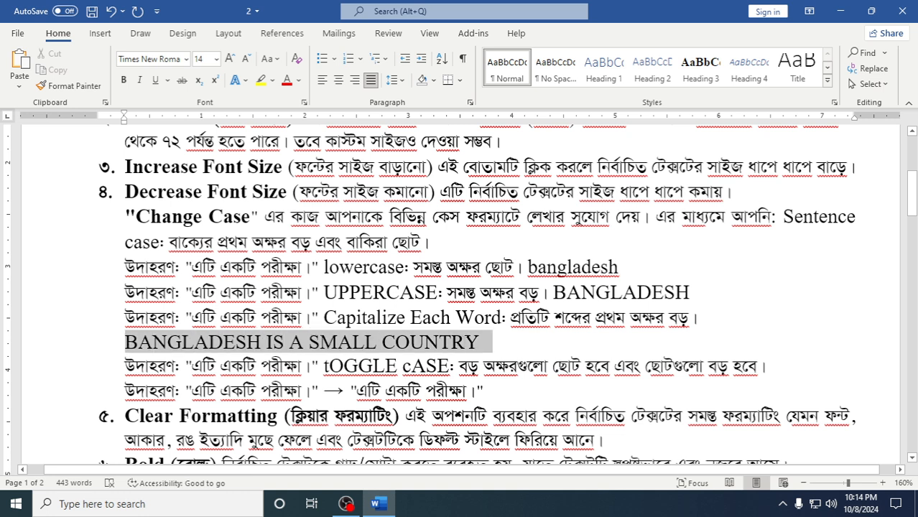
pyautogui.click(319, 343)
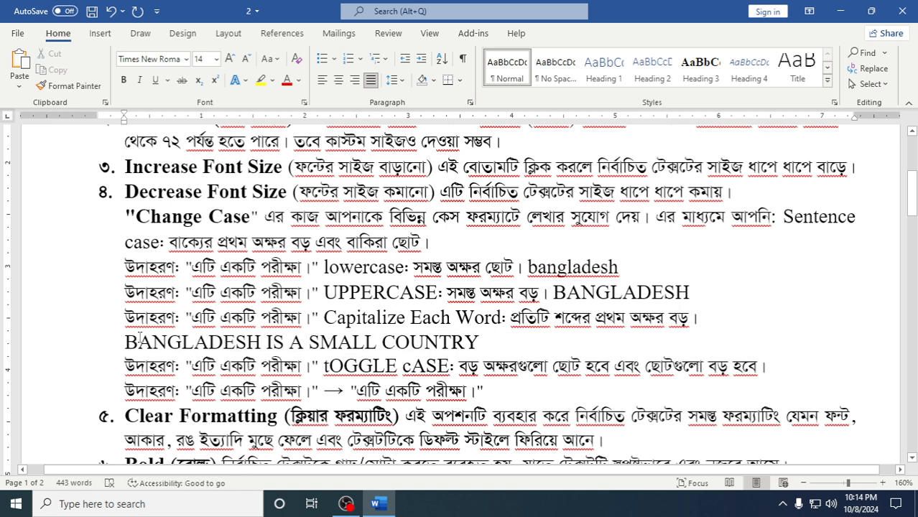
pyautogui.moveTo(126, 344); pyautogui.dragTo(493, 343)
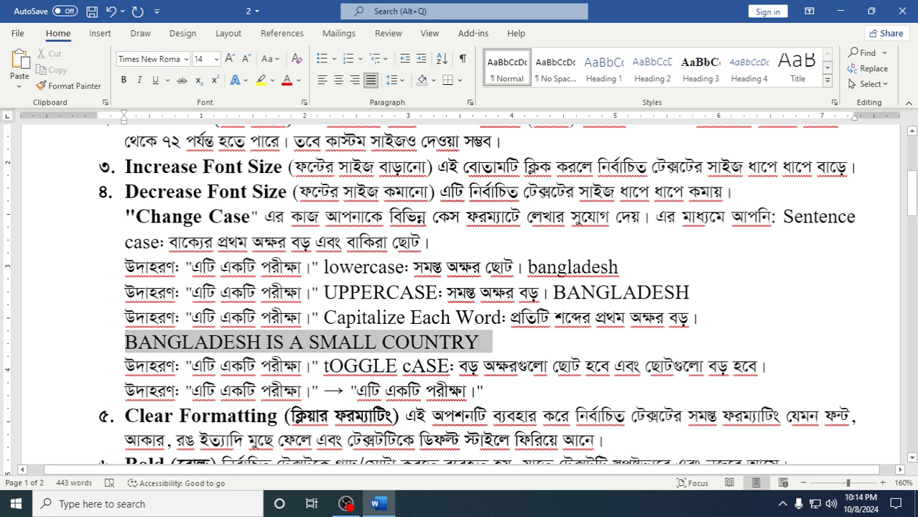
pyautogui.click(338, 352)
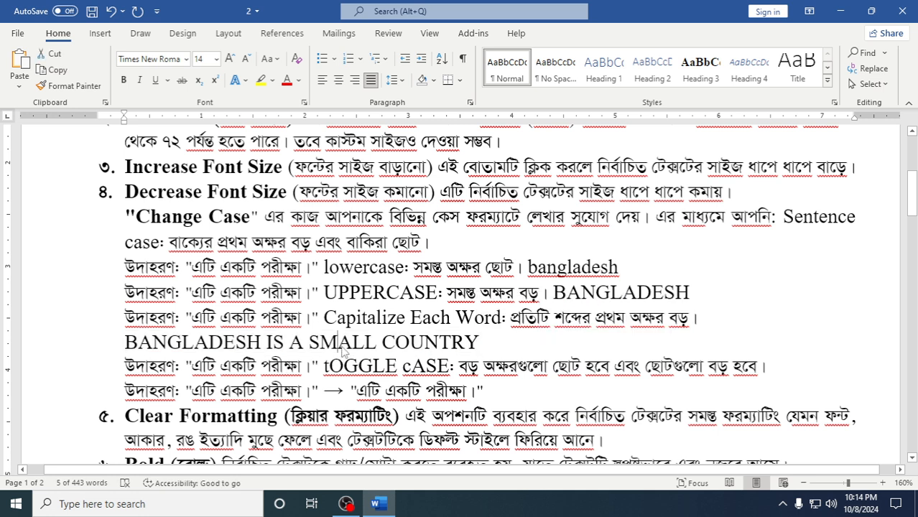
# Apply the Capitalize Each Word case to the English sentence below the Capitalize Each Word line.
pyautogui.moveTo(483, 341); pyautogui.dragTo(125, 342)
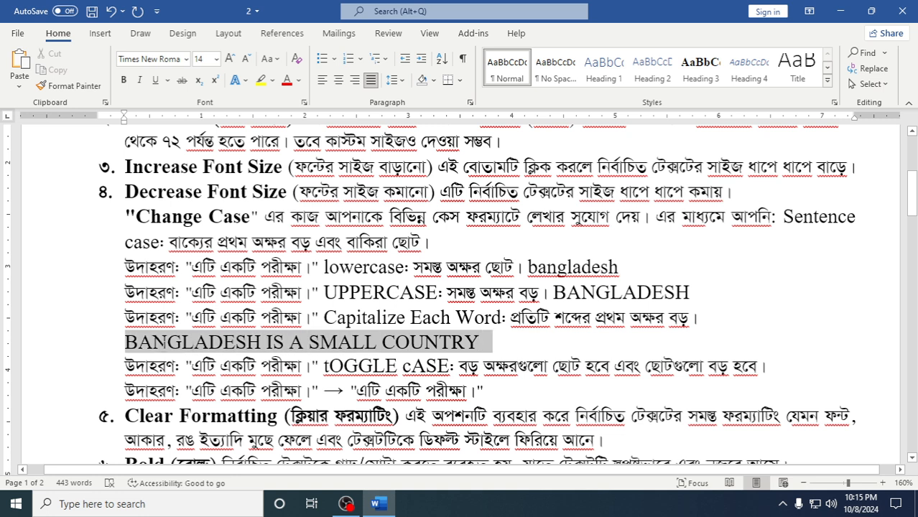
pyautogui.click(271, 58)
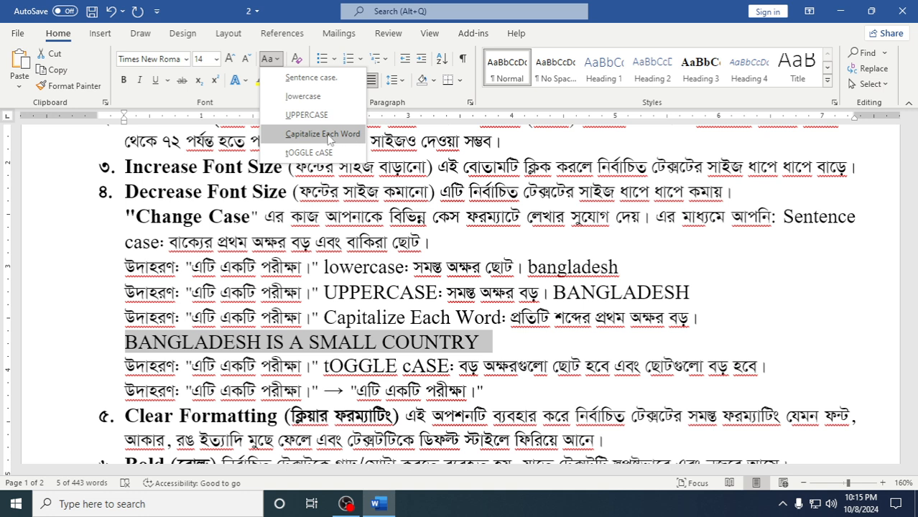
pyautogui.click(330, 138)
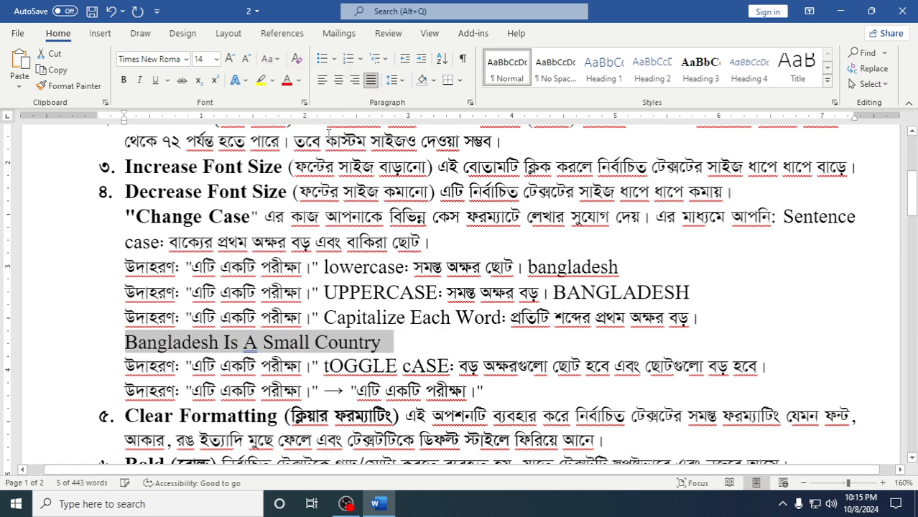
pyautogui.click(159, 343)
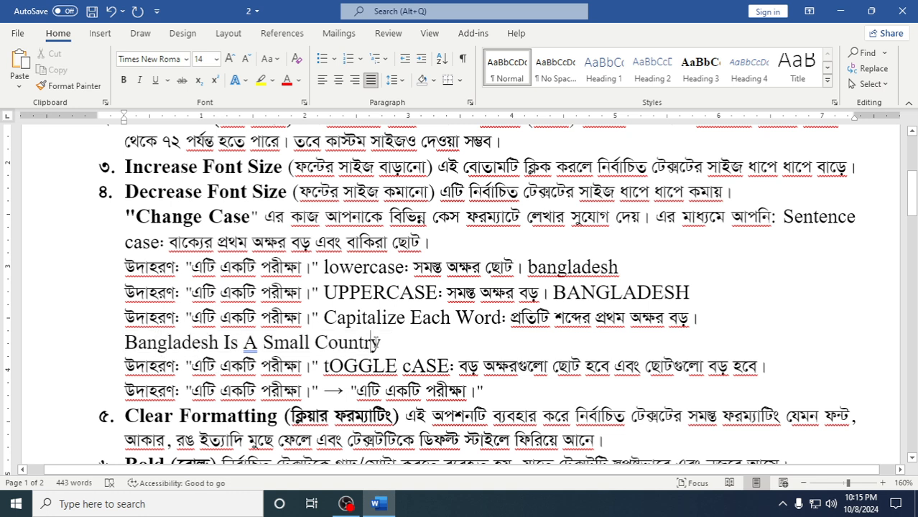
# Copy the sentence "Bangladesh Is A Small Country" to the end of the example line below the tOGGLE cASE description.
pyautogui.scroll(-1, 371, 342)
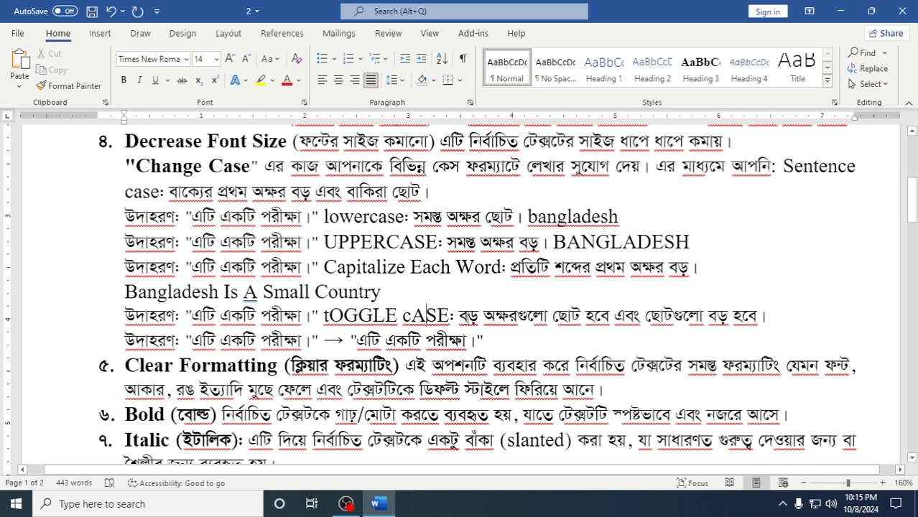
pyautogui.click(519, 316)
pyautogui.click(633, 316)
pyautogui.click(495, 336)
pyautogui.moveTo(394, 294); pyautogui.dragTo(150, 295)
pyautogui.hotkey('ctrl', 'c')
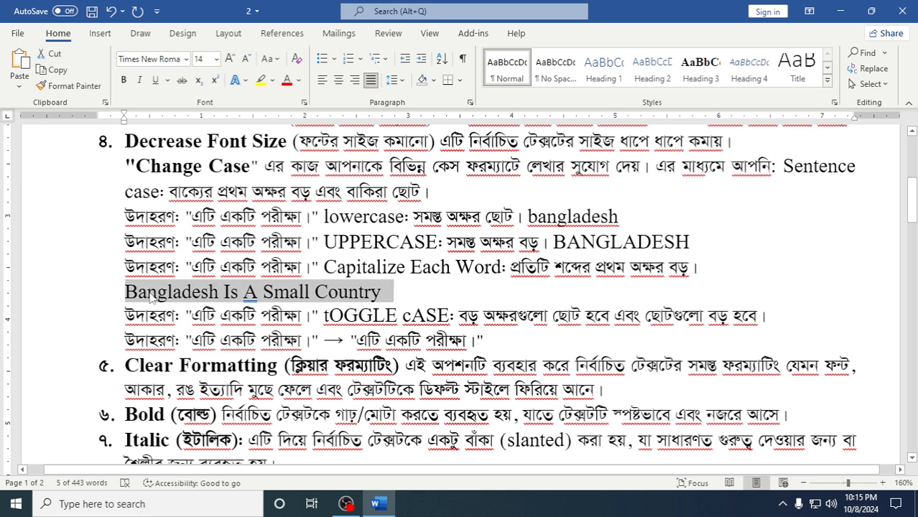
pyautogui.click(505, 339)
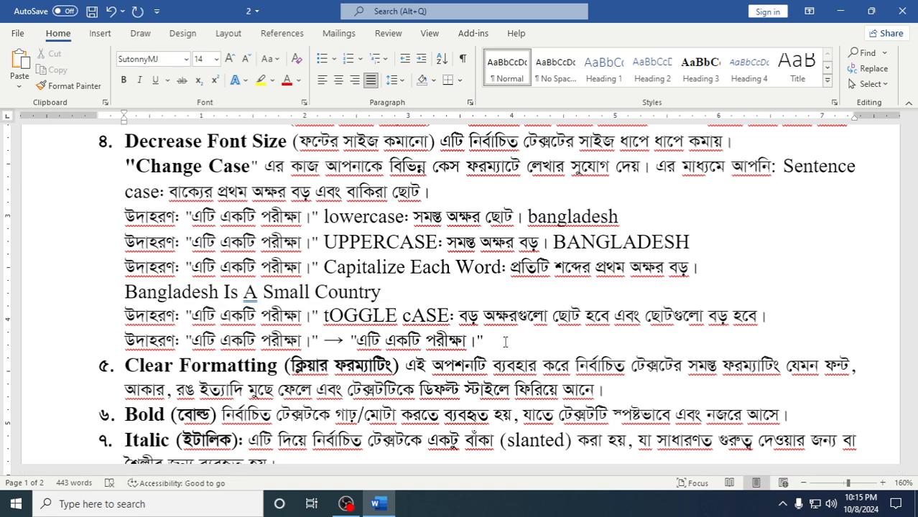
pyautogui.hotkey('ctrl', 'v')
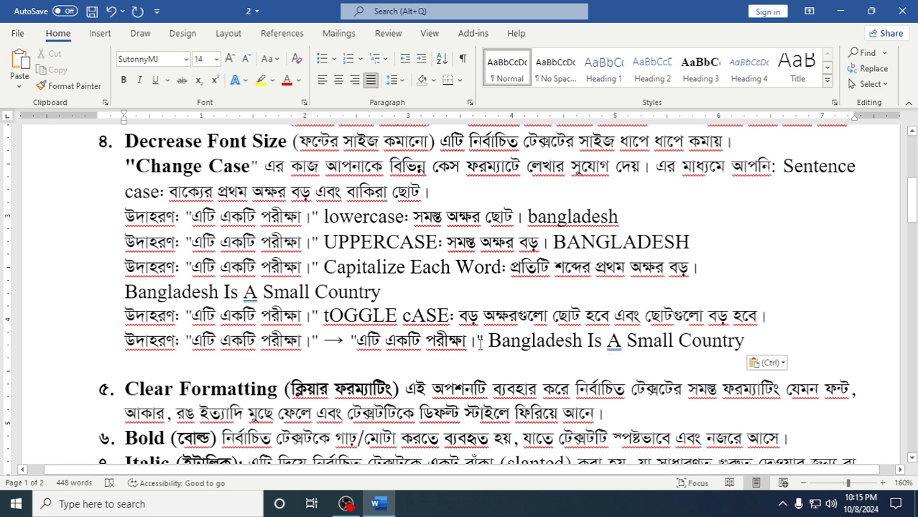
# Apply tOGGLE cASE to the pasted "Bangladesh Is A Small Country" sentence with Change Case.
pyautogui.moveTo(490, 340); pyautogui.dragTo(744, 340)
pyautogui.click(271, 59)
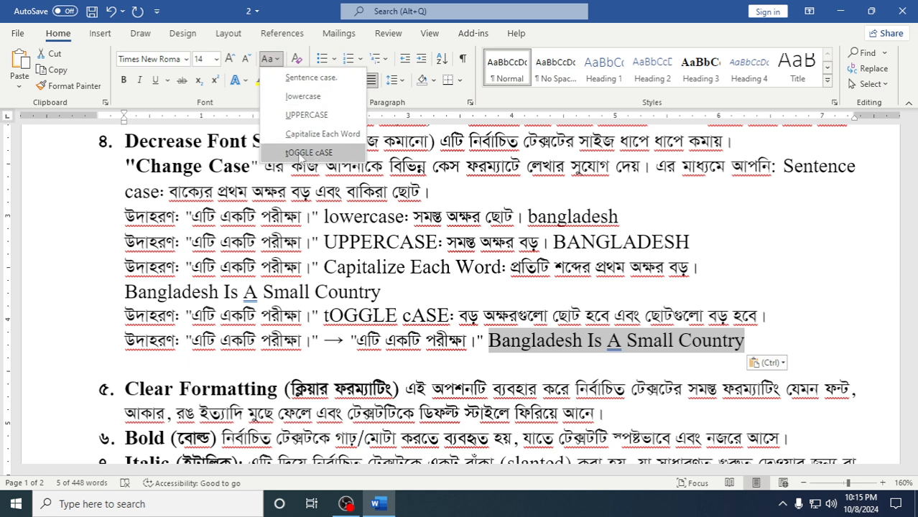
pyautogui.click(325, 155)
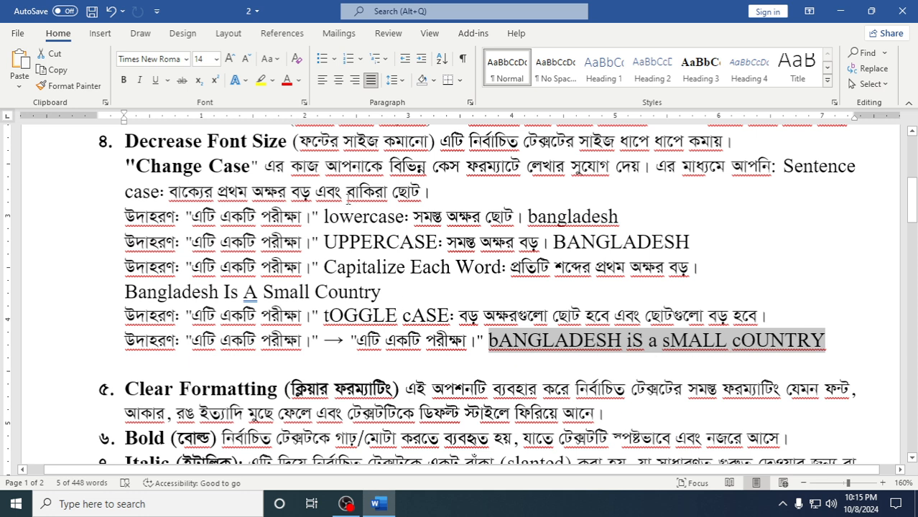
# Convert the English sentence at the end of the last Change Case example line to lowercase.
pyautogui.click(268, 59)
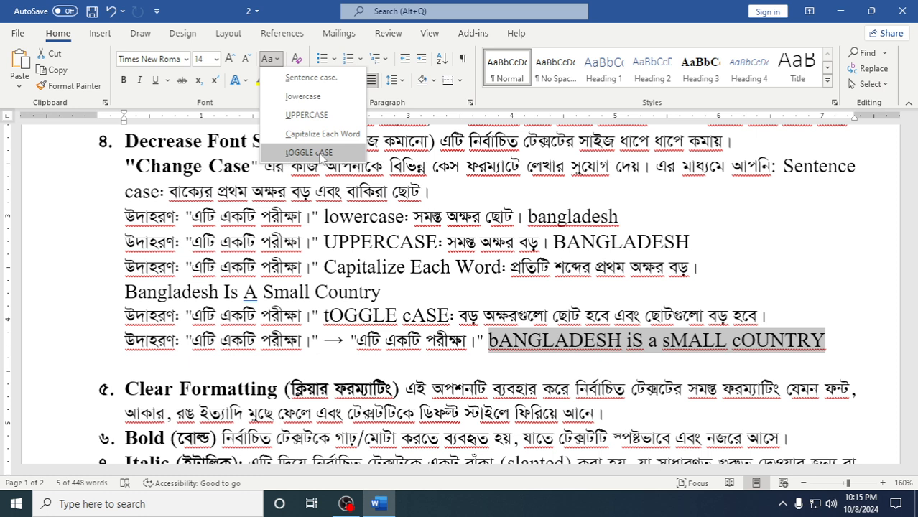
pyautogui.click(503, 347)
pyautogui.click(487, 343)
pyautogui.moveTo(487, 344); pyautogui.dragTo(826, 343)
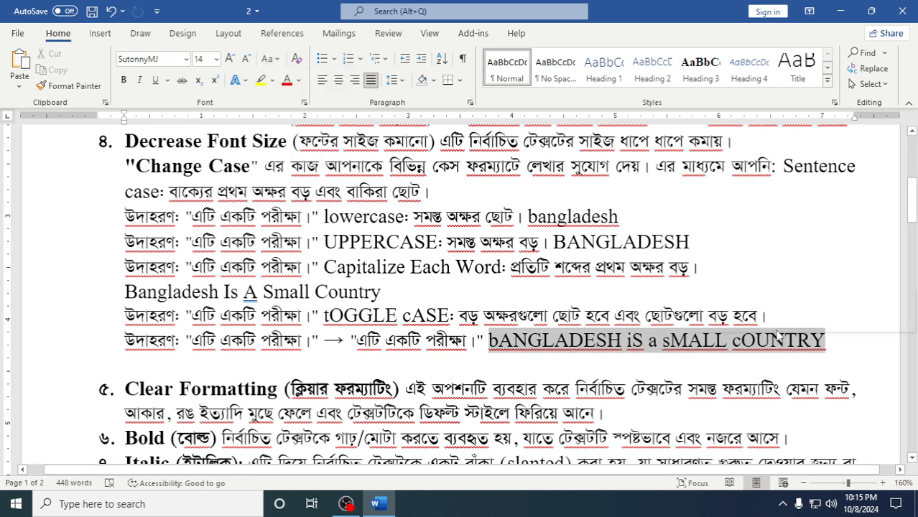
pyautogui.click(268, 59)
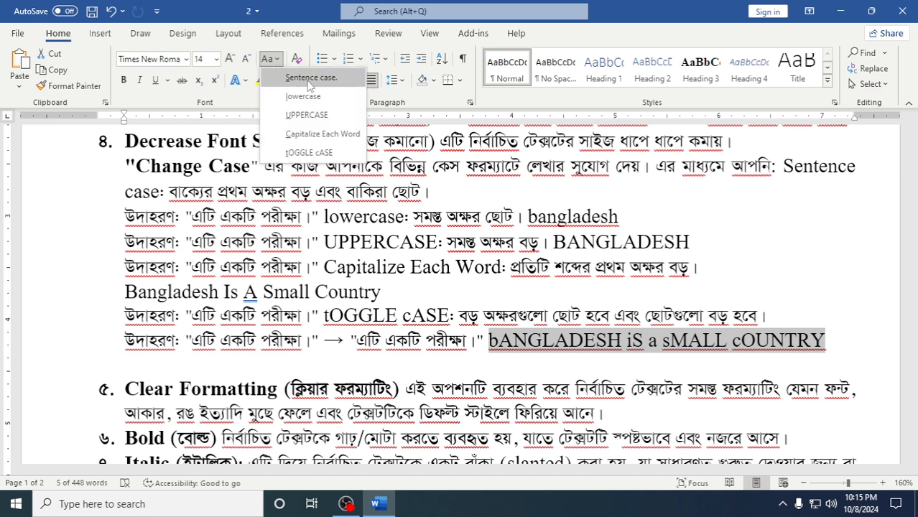
pyautogui.click(331, 96)
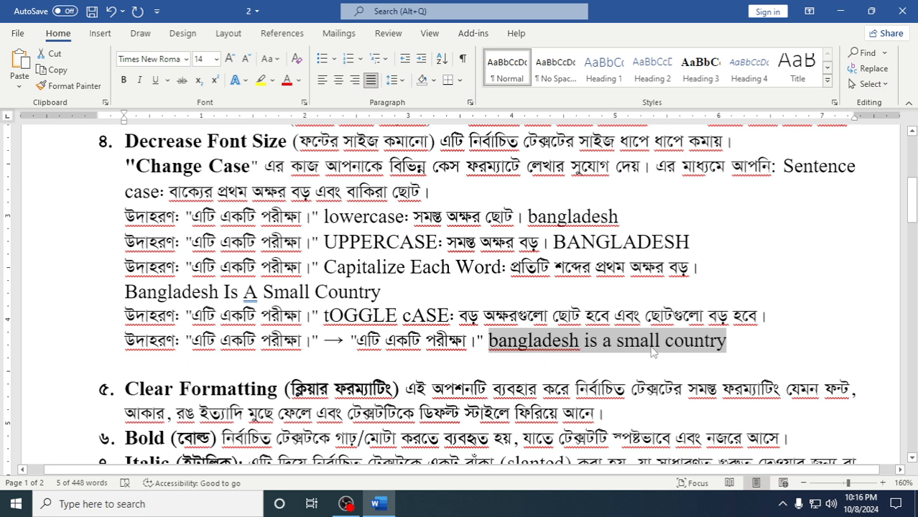
# Clear all formatting from the tOGGLE cASE line and the example line below it.
pyautogui.scroll(-1, 240, 342)
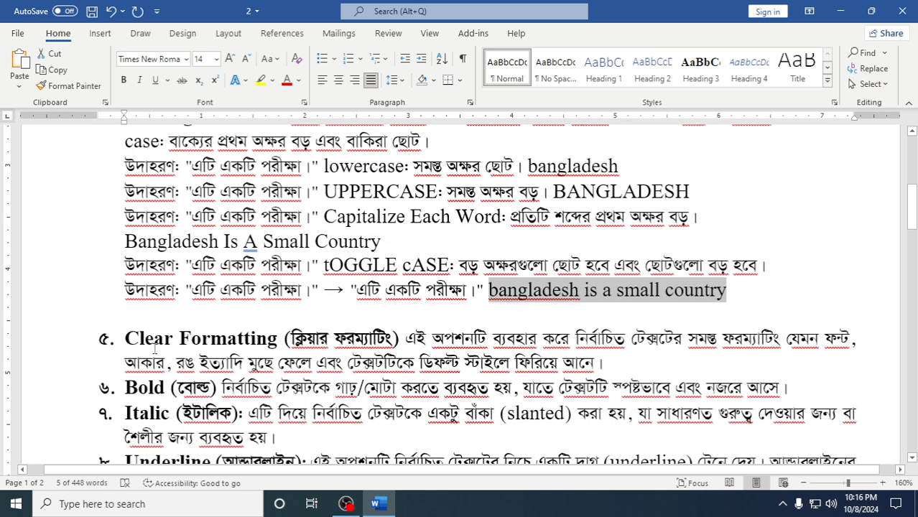
pyautogui.click(219, 346)
pyautogui.click(394, 337)
pyautogui.click(424, 337)
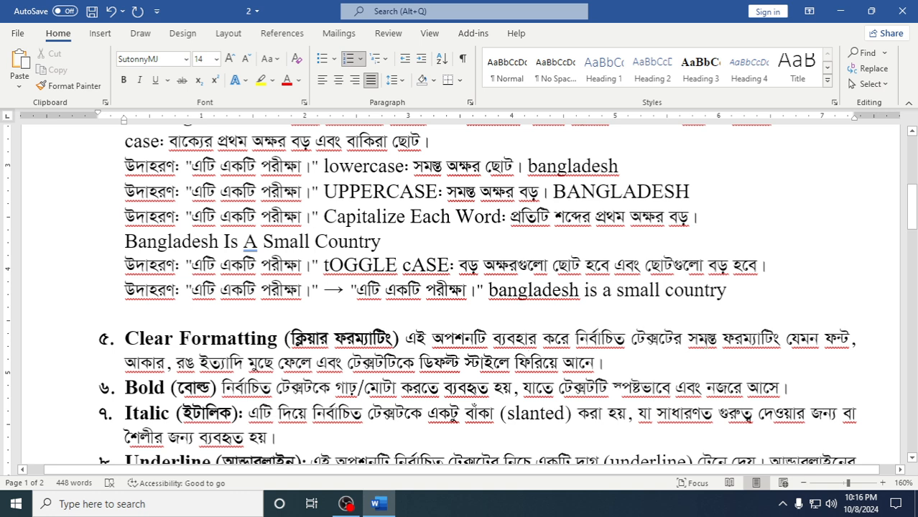
pyautogui.click(752, 338)
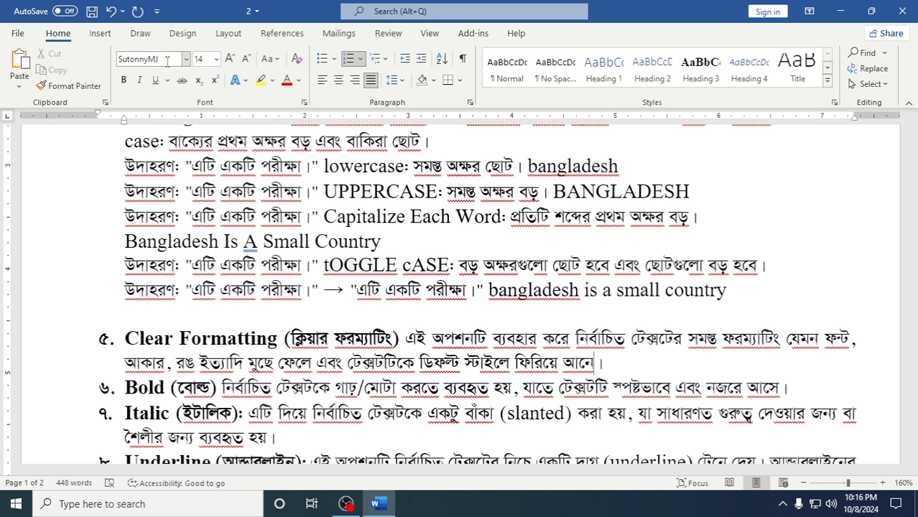
pyautogui.click(307, 289)
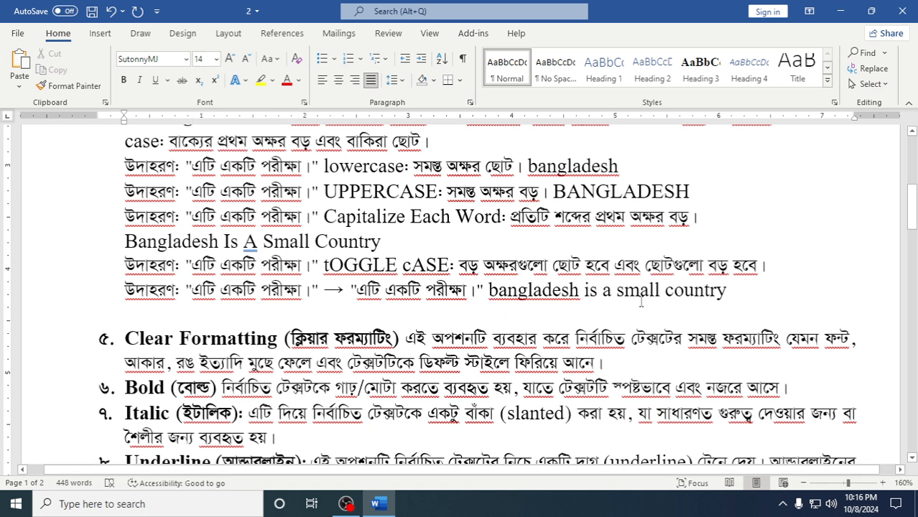
pyautogui.moveTo(730, 301); pyautogui.dragTo(130, 267)
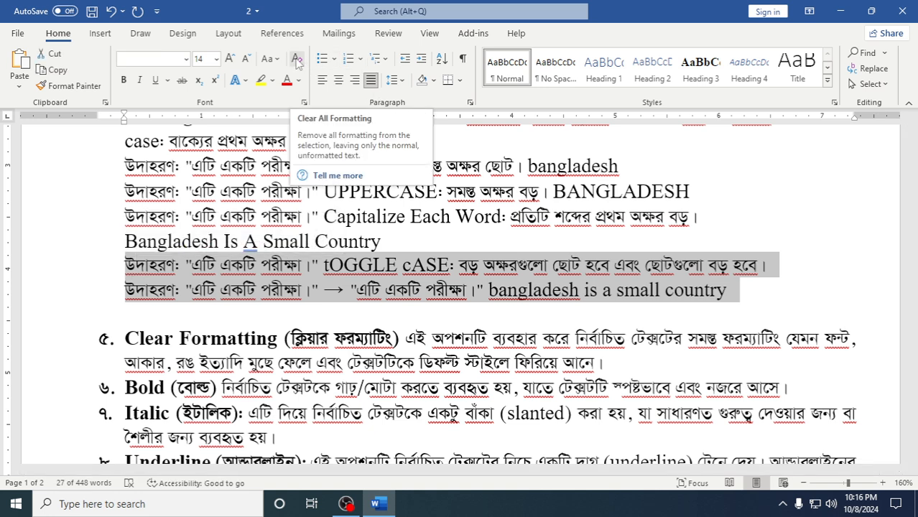
pyautogui.click(297, 61)
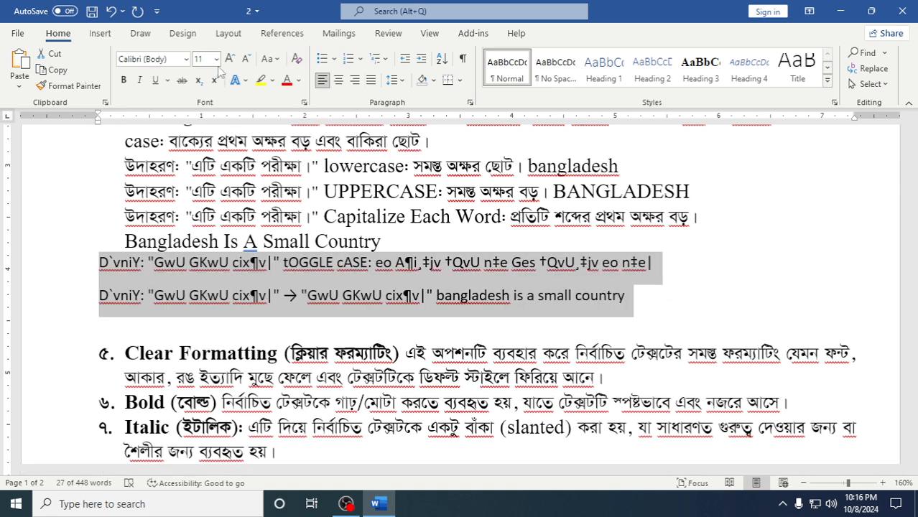
# Undo the formatting removal on the two tOGGLE cASE example lines.
pyautogui.click(151, 59)
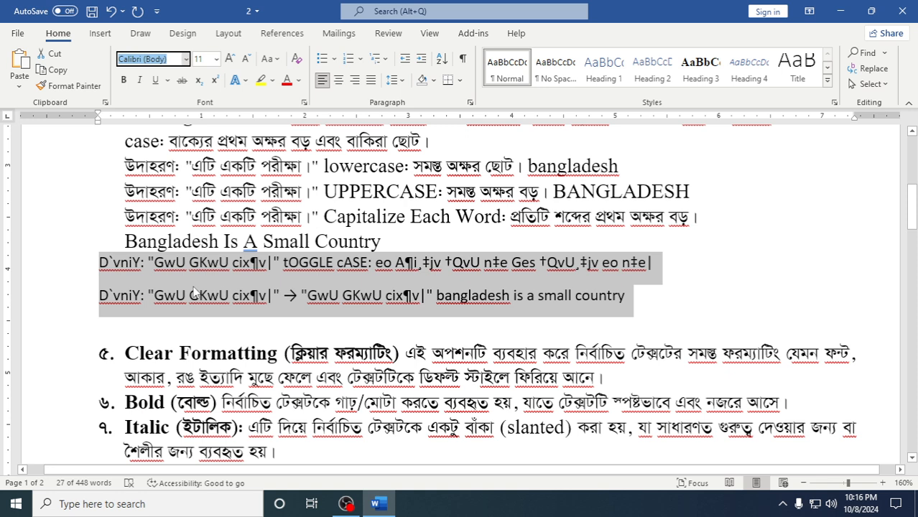
pyautogui.click(227, 293)
pyautogui.hotkey('ctrl', 'z')
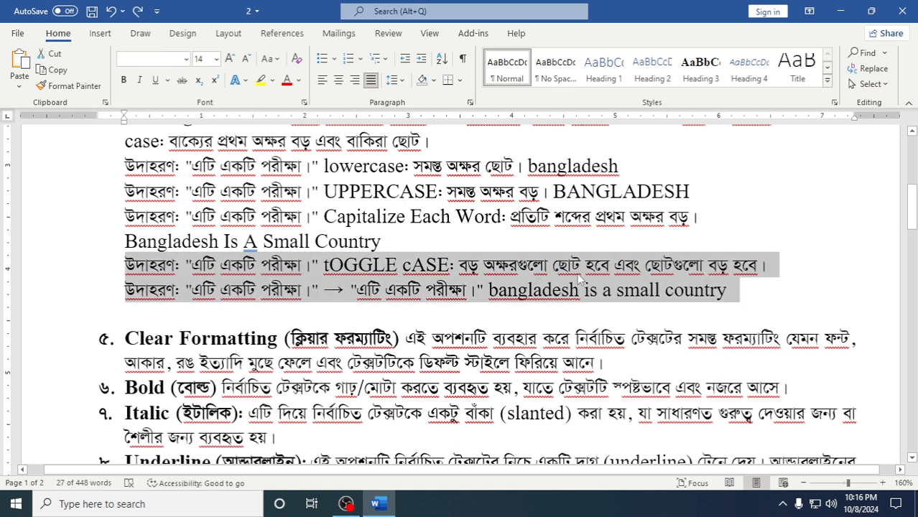
# Insert an empty line after the Clear Formatting paragraph, above the Bold item.
pyautogui.scroll(-1, 543, 286)
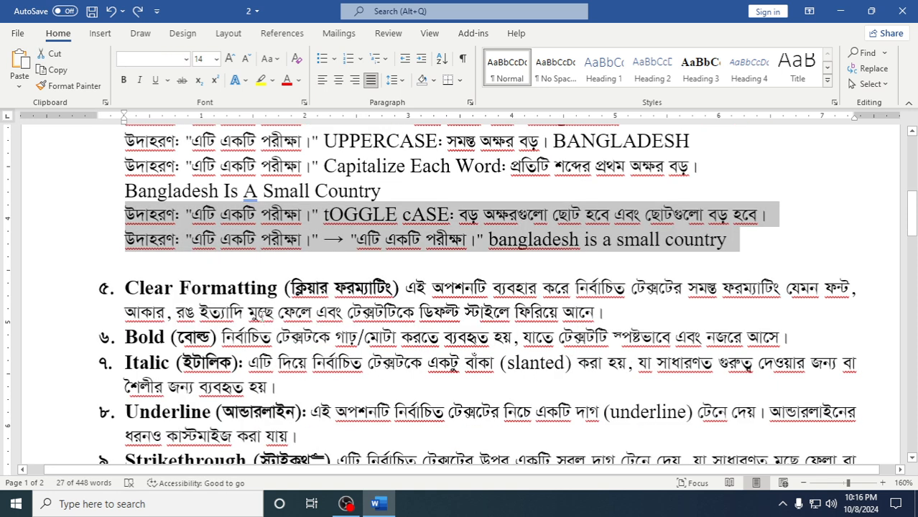
pyautogui.click(621, 312)
pyautogui.press('Return')
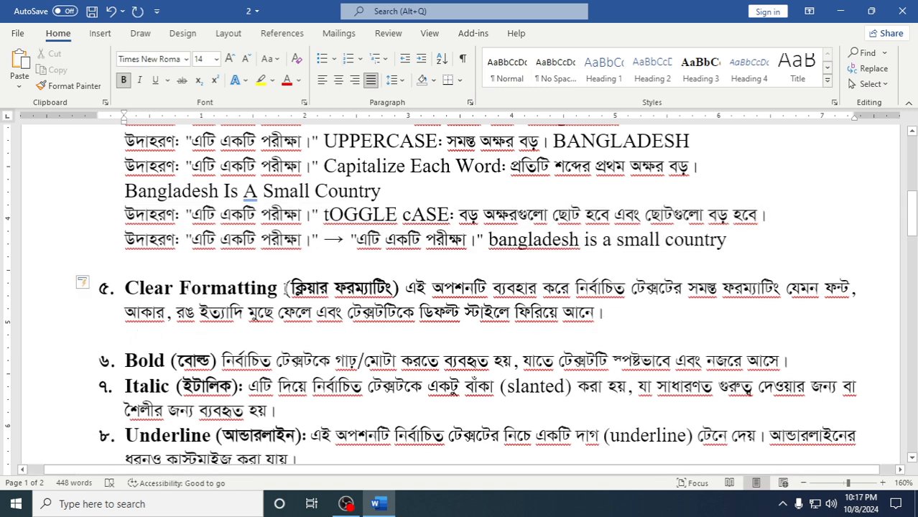
# Clear all formatting from the heading words "Clear Formatting" in item 5 and undo the change.
pyautogui.moveTo(284, 287); pyautogui.dragTo(125, 288)
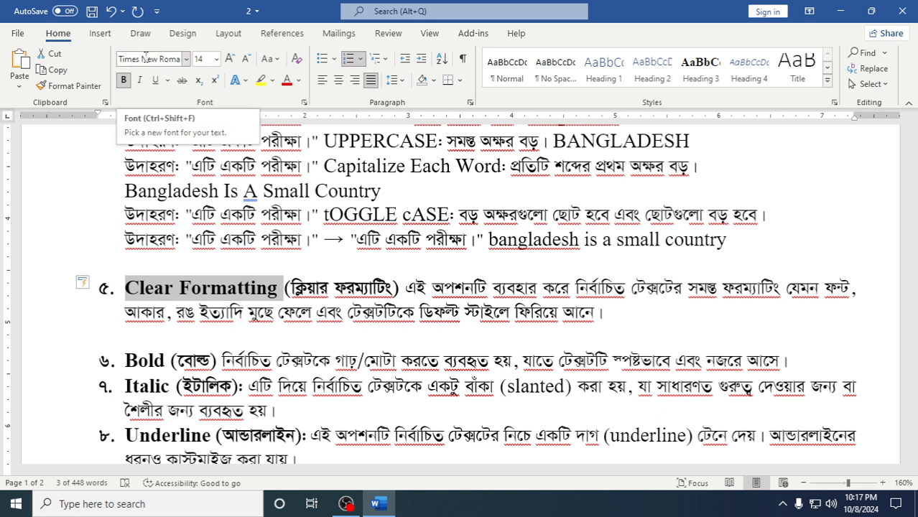
pyautogui.click(297, 59)
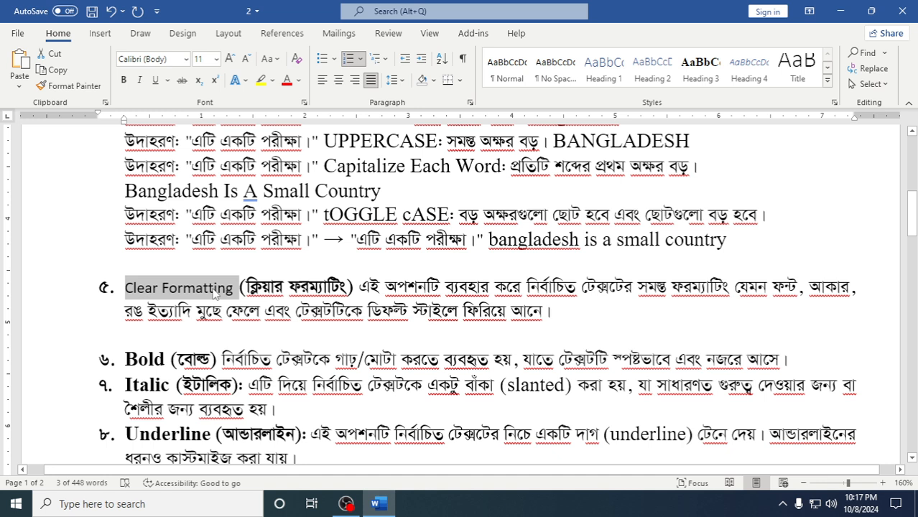
pyautogui.hotkey('ctrl', 'z')
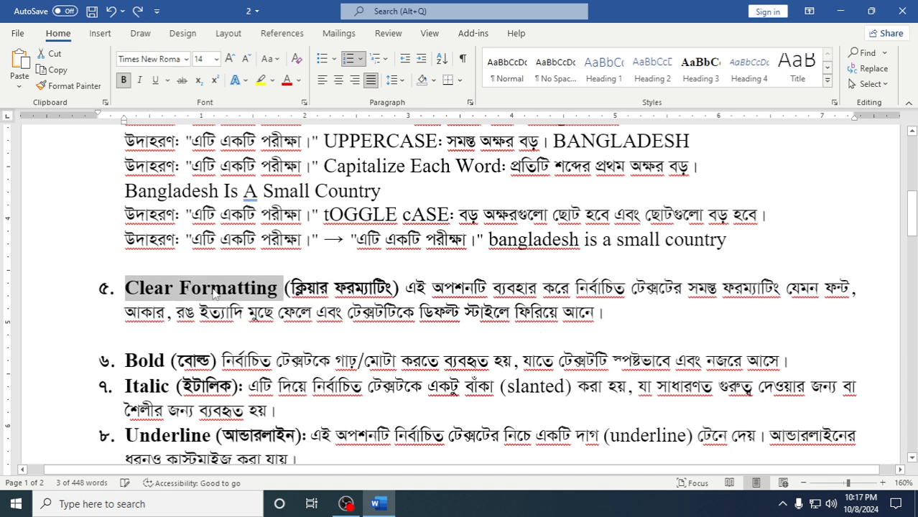
pyautogui.click(222, 313)
pyautogui.scroll(-3, 221, 314)
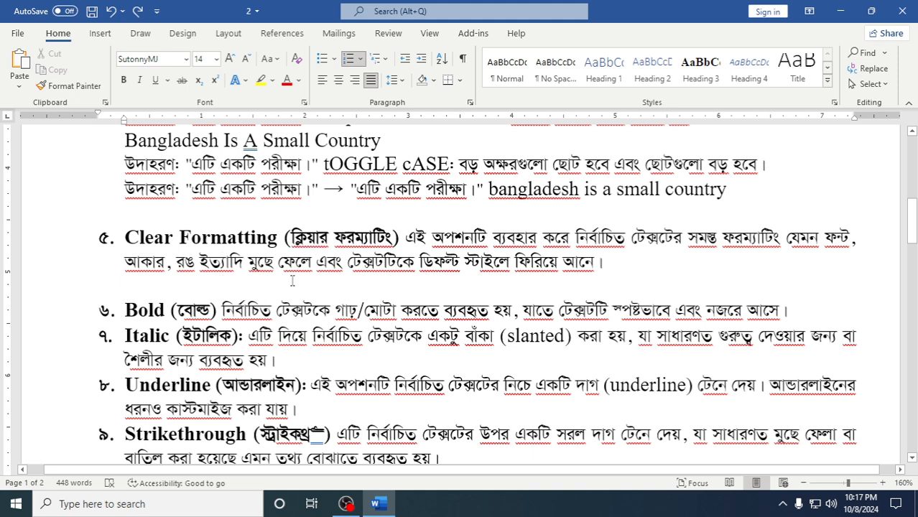
pyautogui.moveTo(127, 208); pyautogui.dragTo(478, 348)
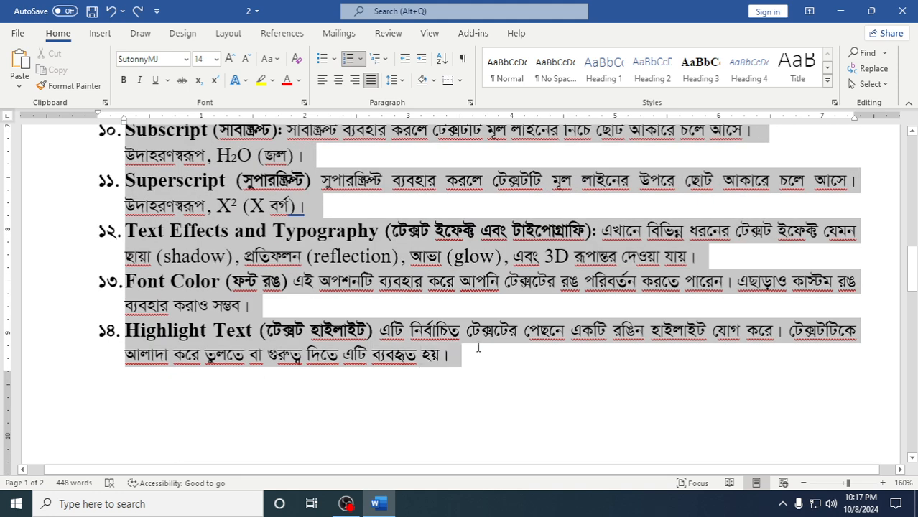
pyautogui.click(332, 292)
pyautogui.scroll(7, 333, 291)
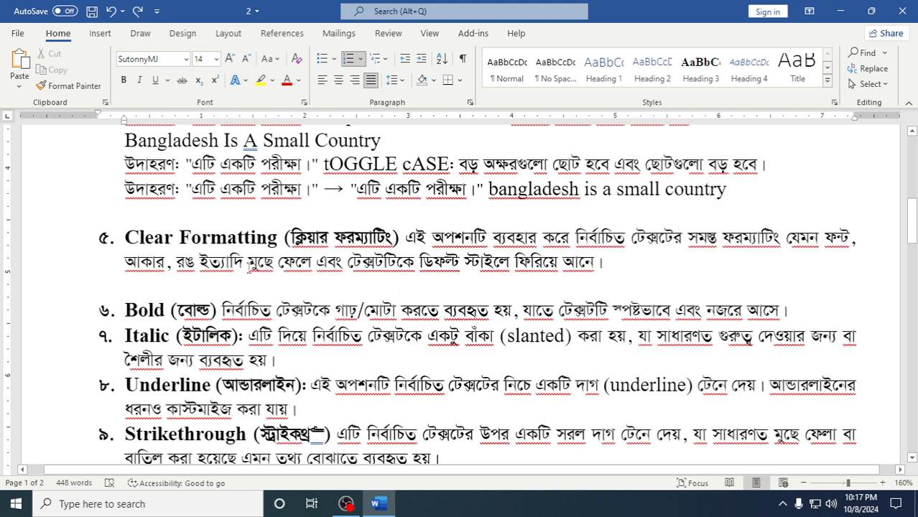
pyautogui.scroll(1, 200, 288)
pyautogui.scroll(5, 327, 265)
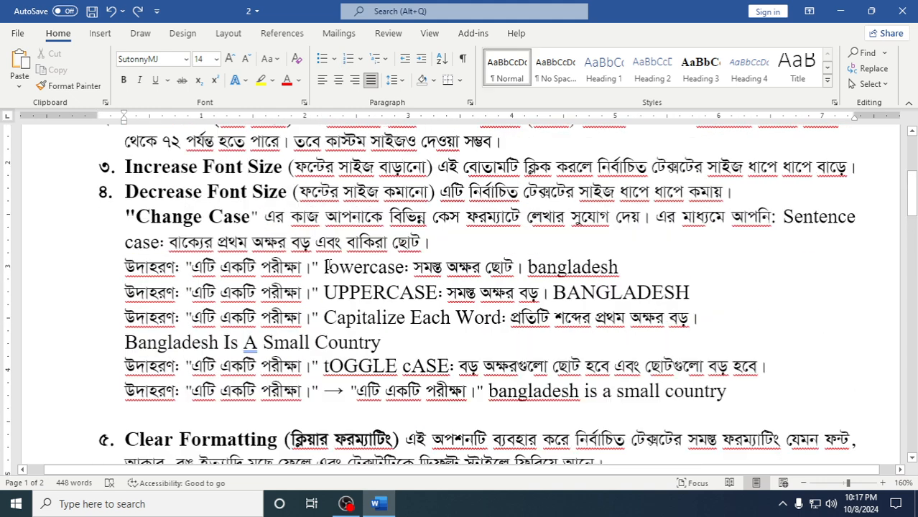